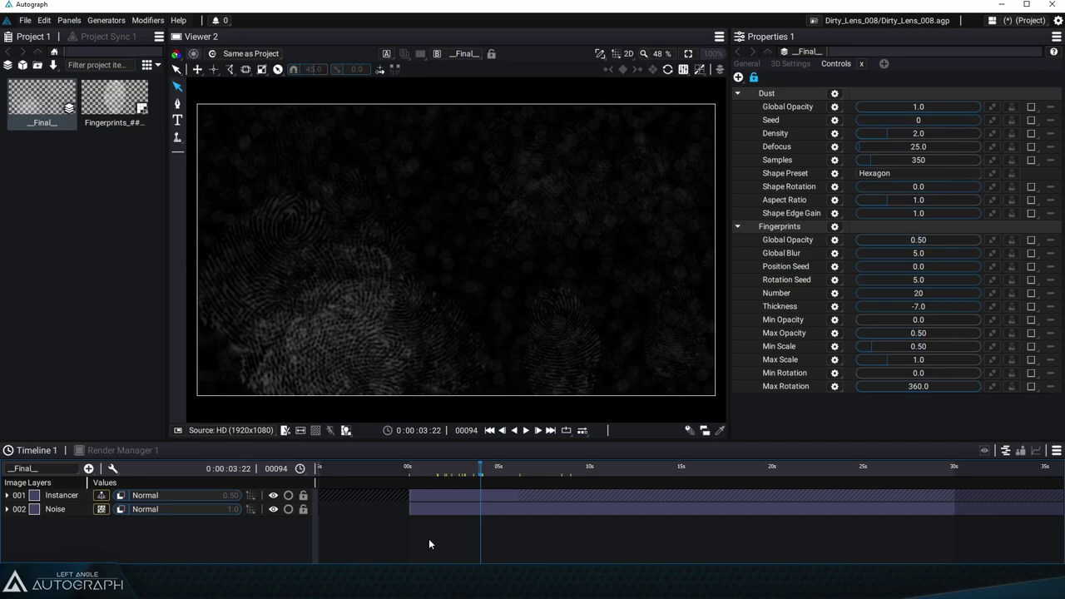
# Browse the timeline's list of layer types, then close it without adding a layer
pyautogui.click(88, 469)
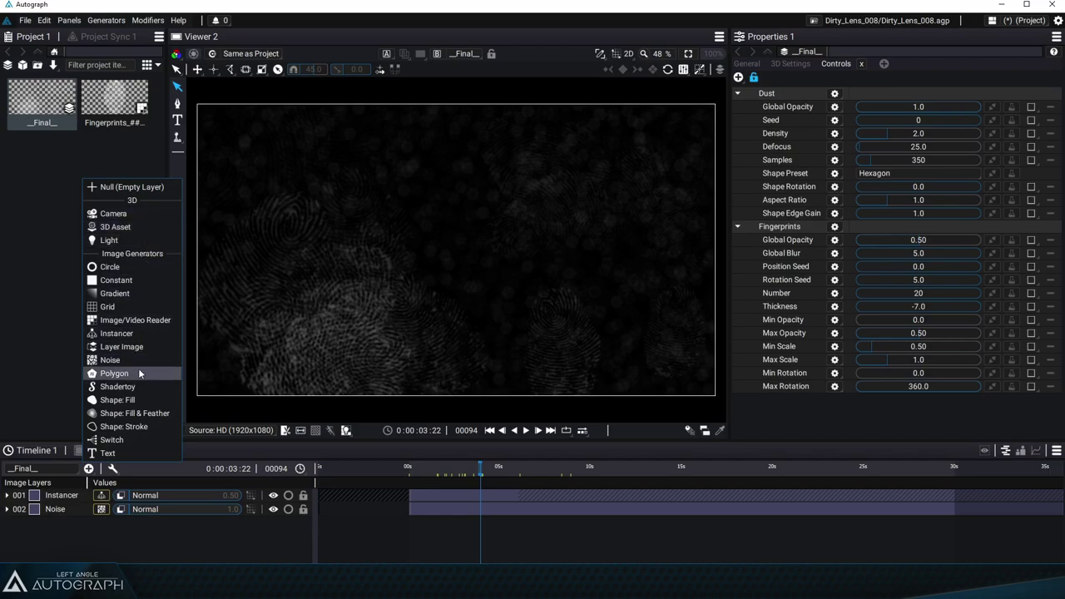
pyautogui.click(146, 531)
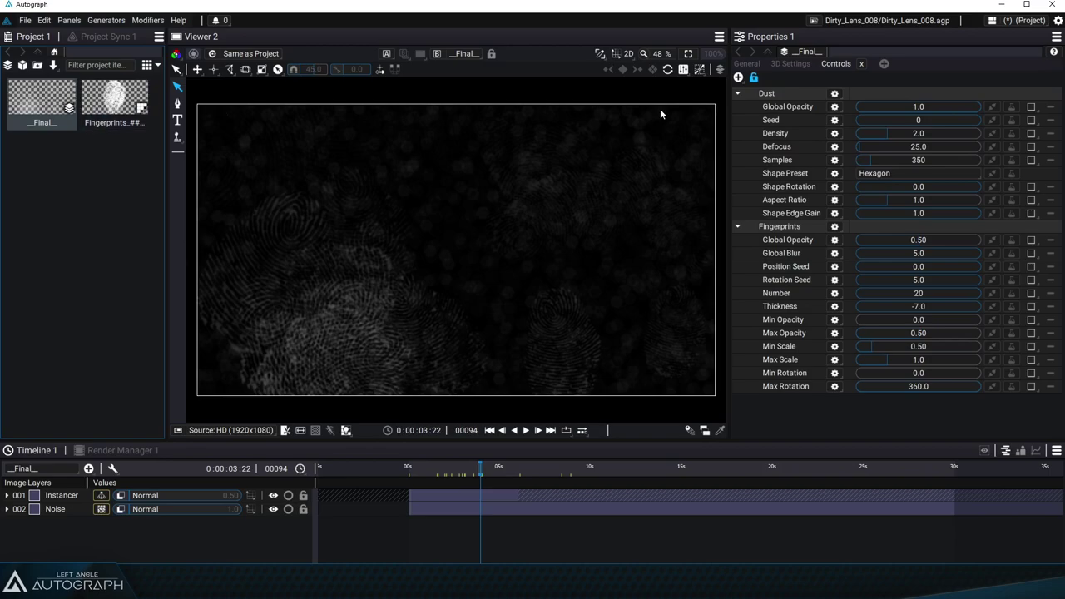
# Add three test compositions, mark Composition as main, then make _Final_ the main composition again
pyautogui.click(762, 64)
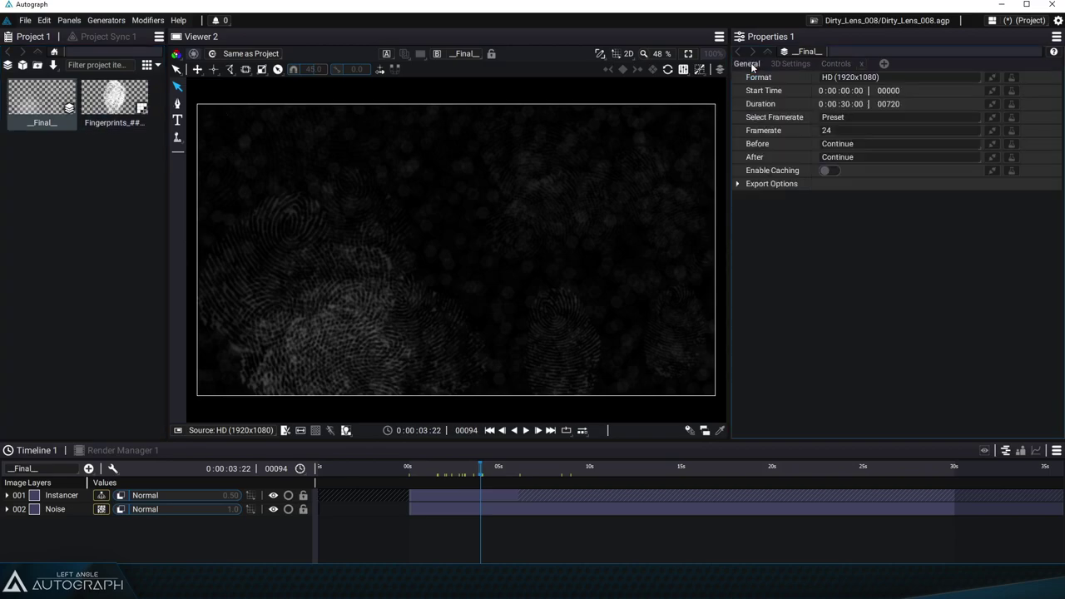
pyautogui.click(737, 184)
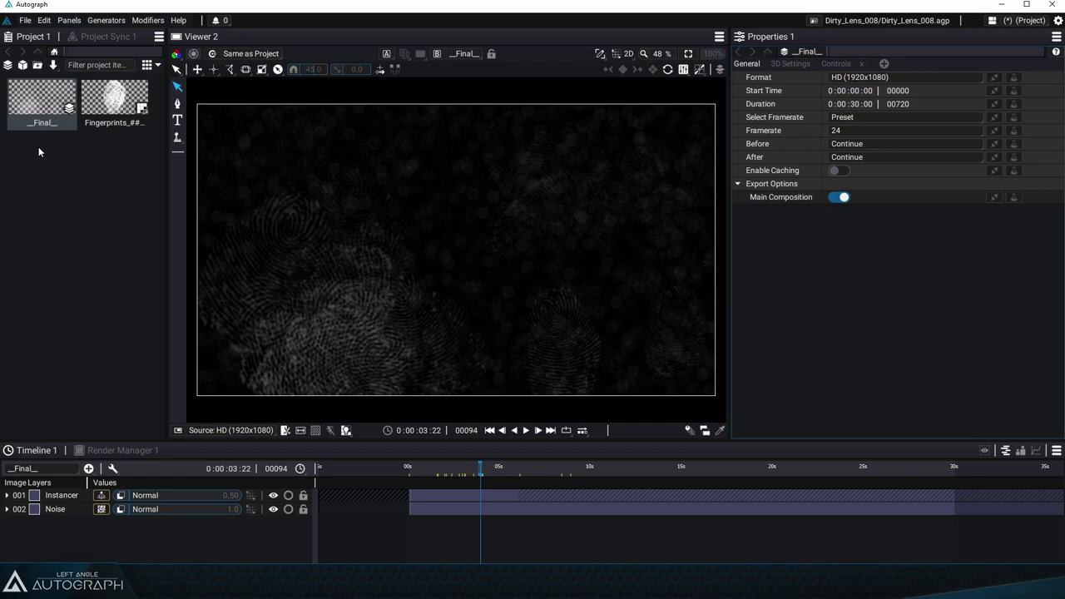
pyautogui.click(7, 64)
pyautogui.click(8, 64)
pyautogui.click(7, 64)
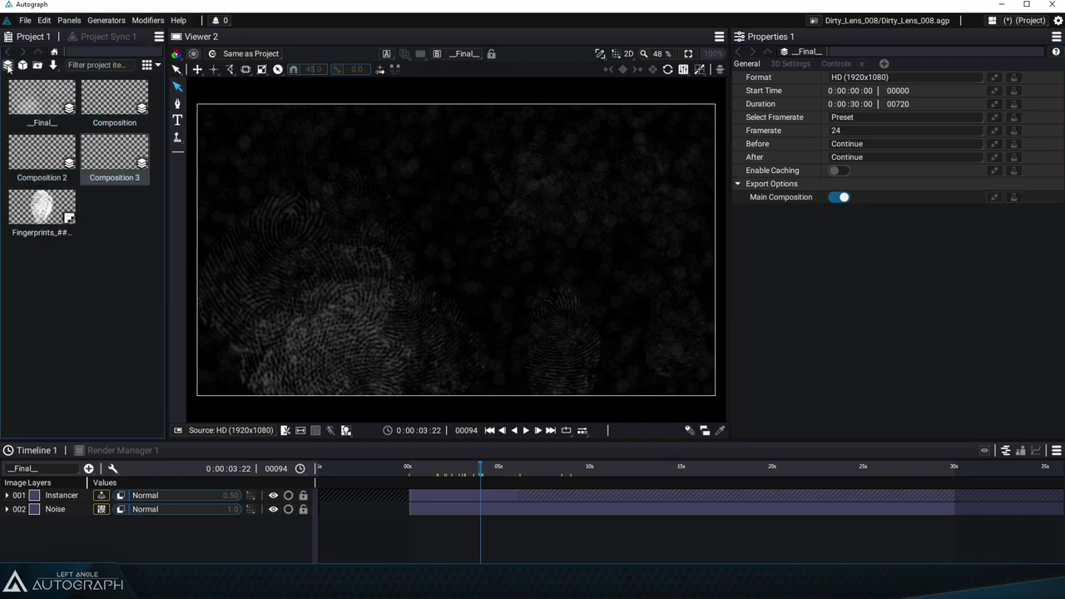
pyautogui.click(110, 121)
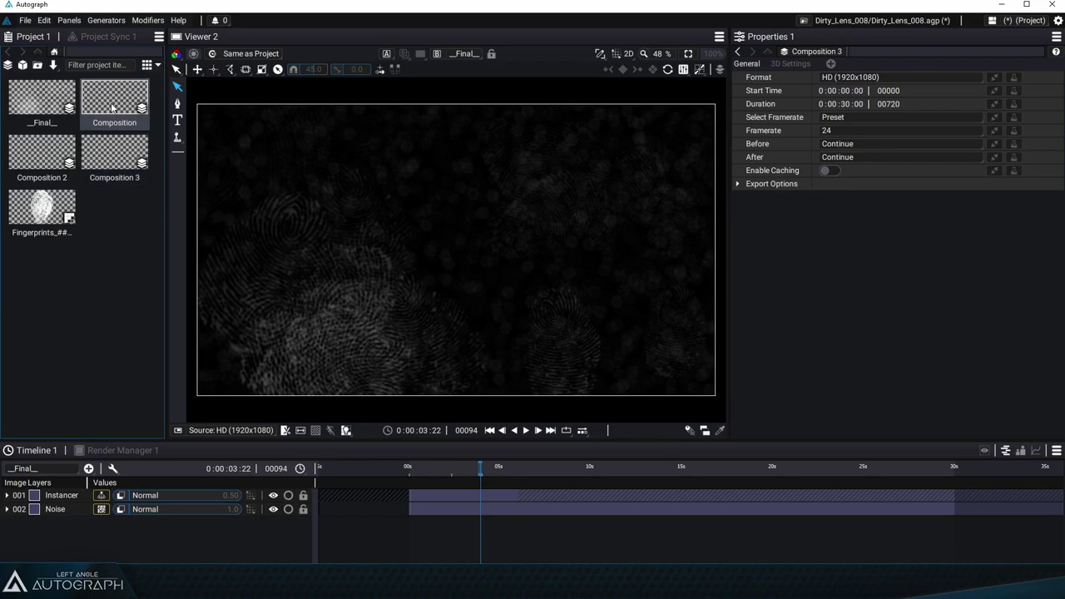
pyautogui.click(737, 184)
pyautogui.click(839, 198)
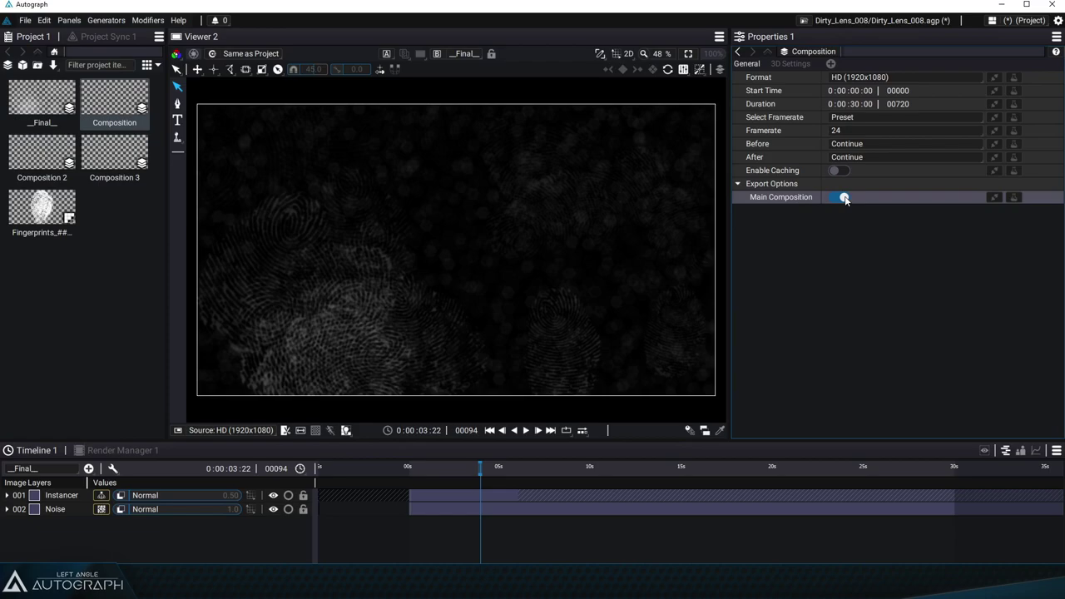
pyautogui.click(41, 99)
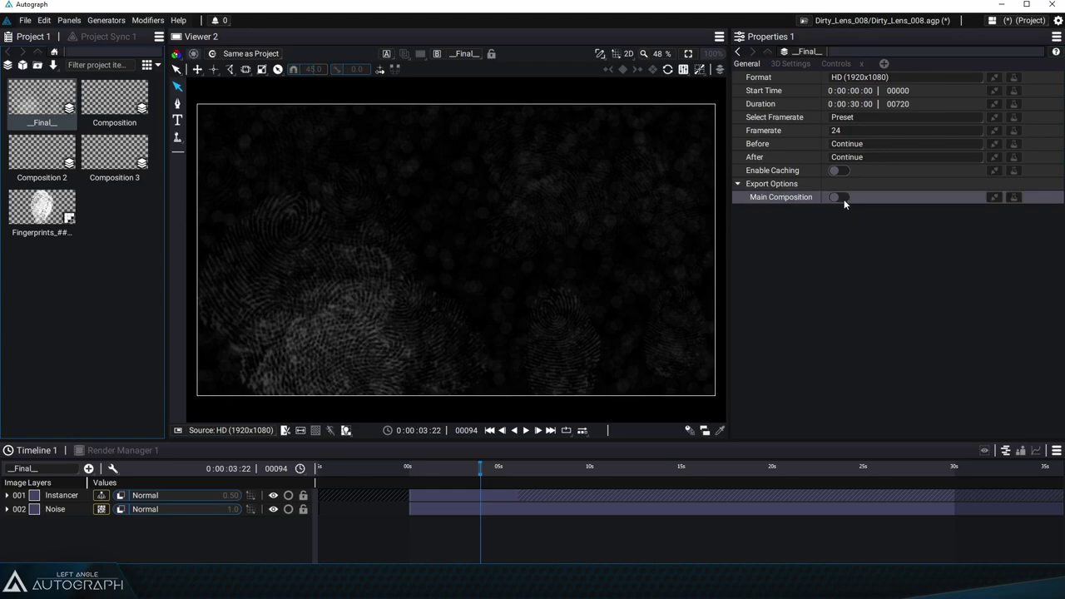
pyautogui.click(841, 198)
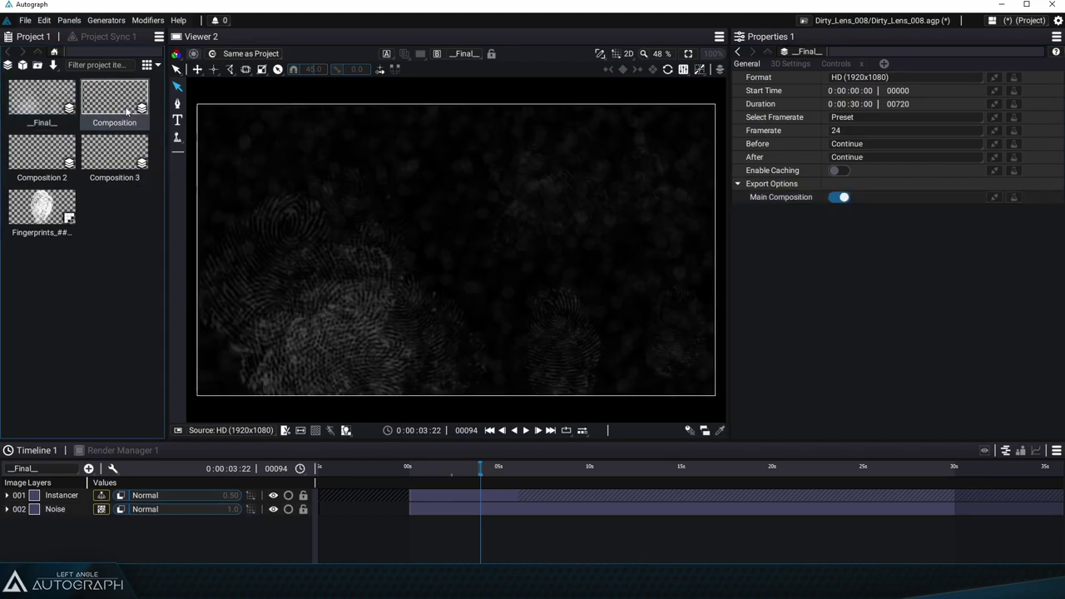
# Check Composition 3 and Composition 2 export options, delete both, and reselect _Final_
pyautogui.click(114, 152)
pyautogui.click(773, 184)
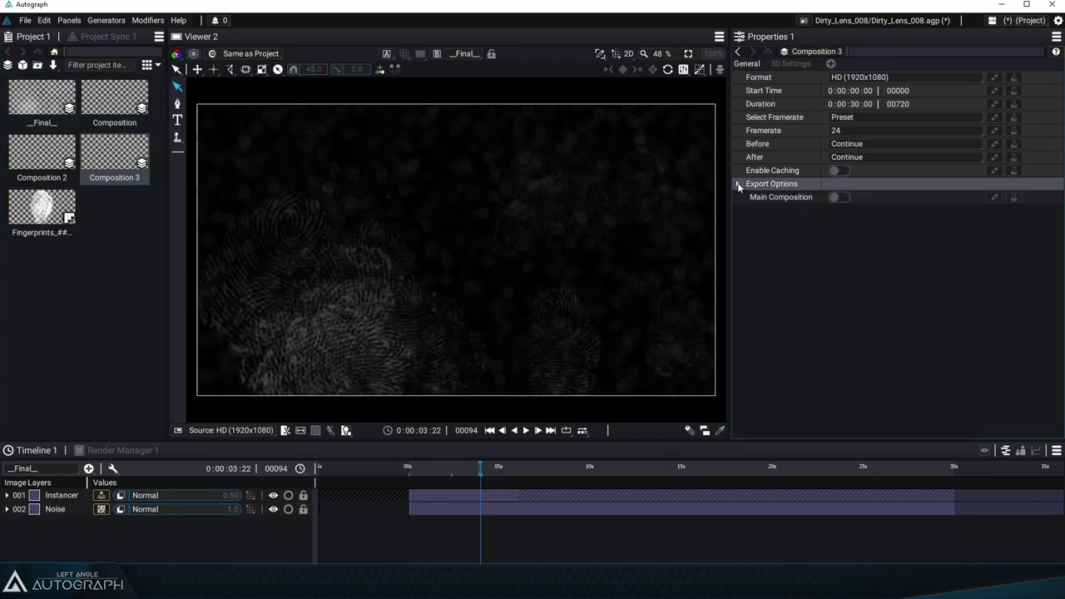
pyautogui.click(42, 151)
pyautogui.click(747, 185)
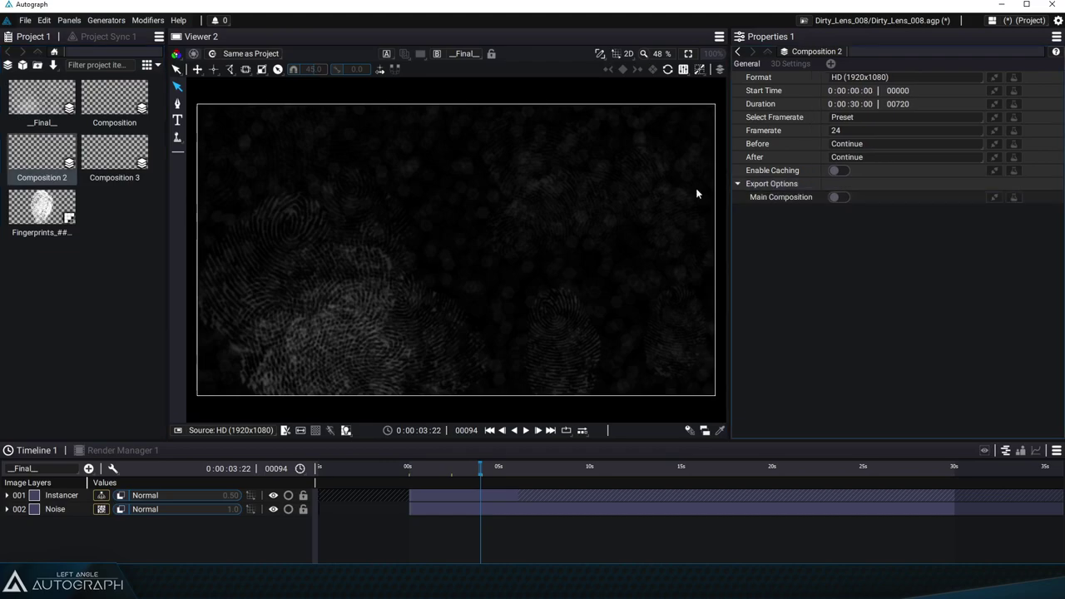
pyautogui.press('Delete')
pyautogui.click(41, 152)
pyautogui.press('Delete')
pyautogui.click(51, 107)
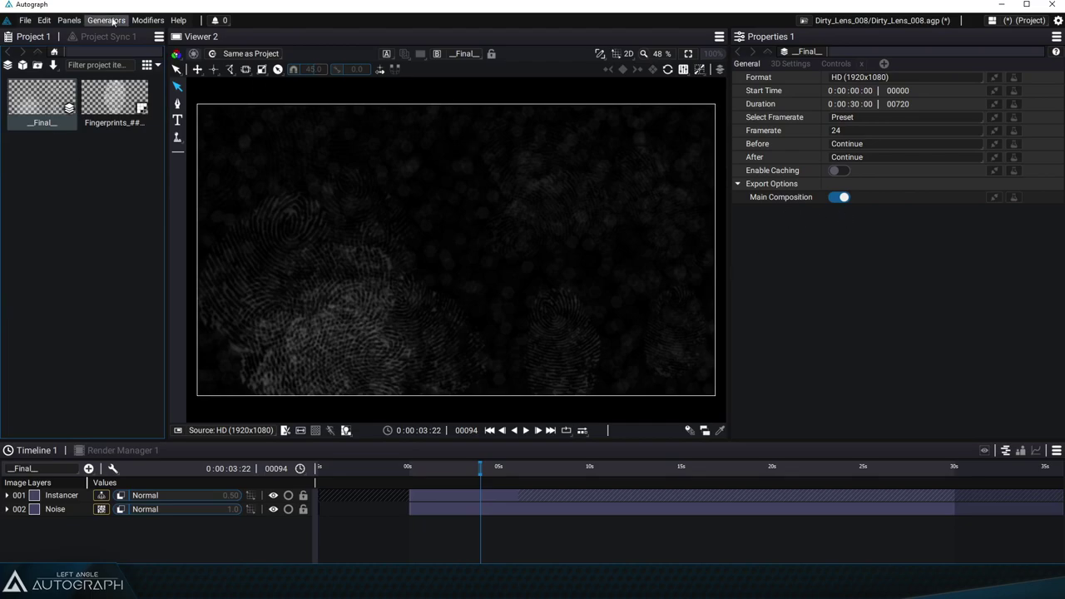
# Start File > Export As Package, review the help, and keep Generator as export type
pyautogui.click(25, 20)
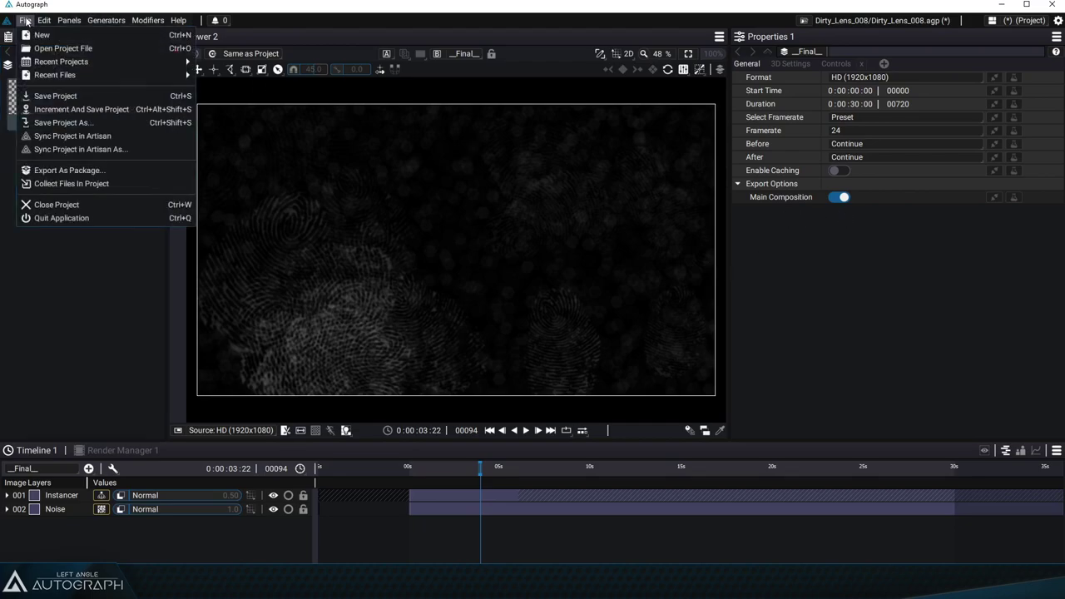
pyautogui.click(105, 171)
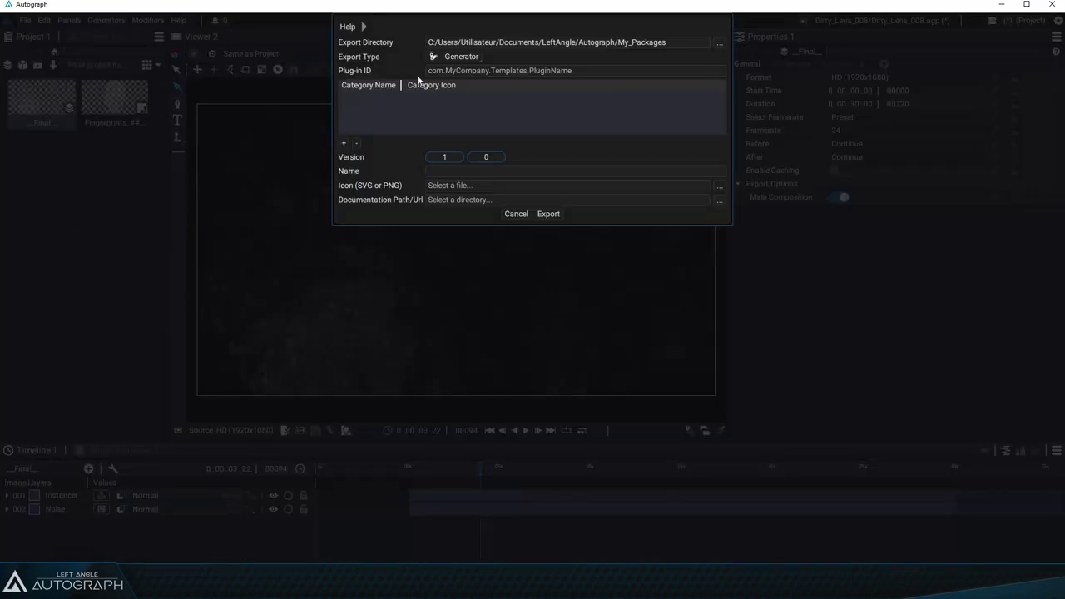
pyautogui.click(364, 27)
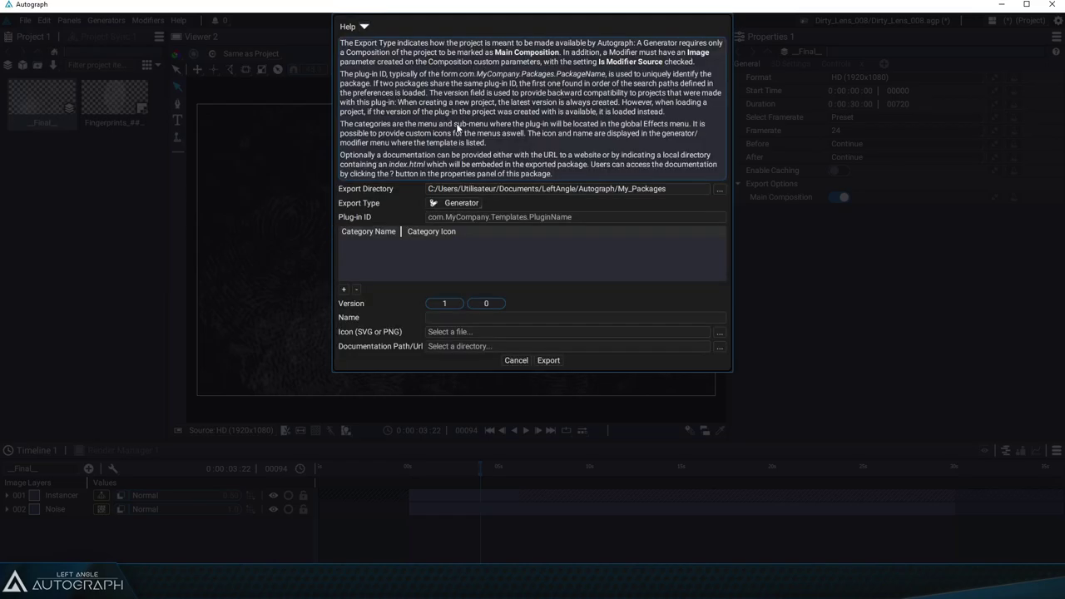
pyautogui.click(470, 202)
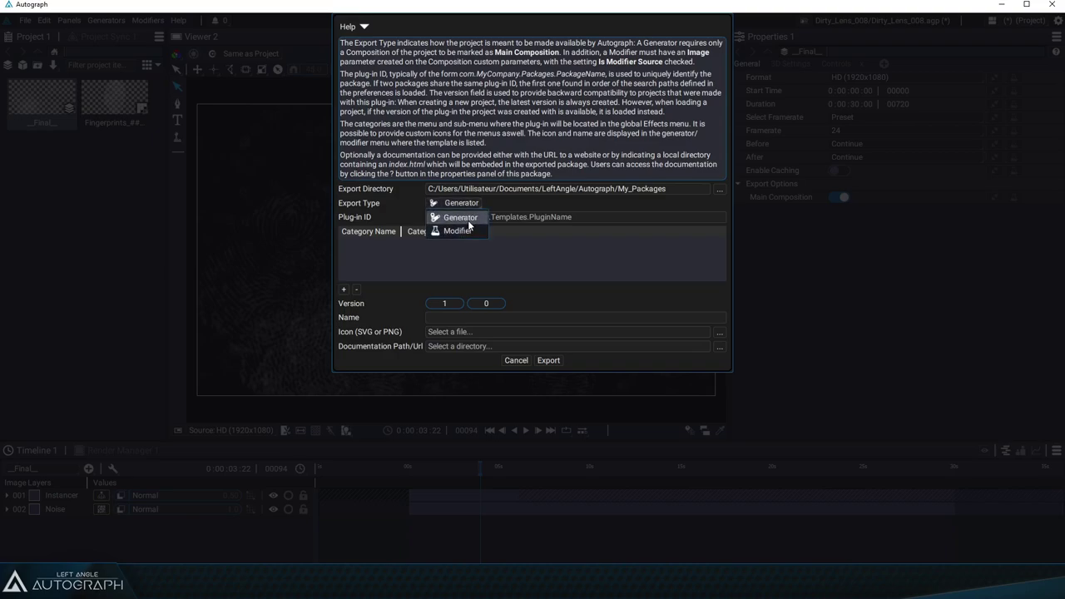
pyautogui.click(468, 220)
pyautogui.click(364, 27)
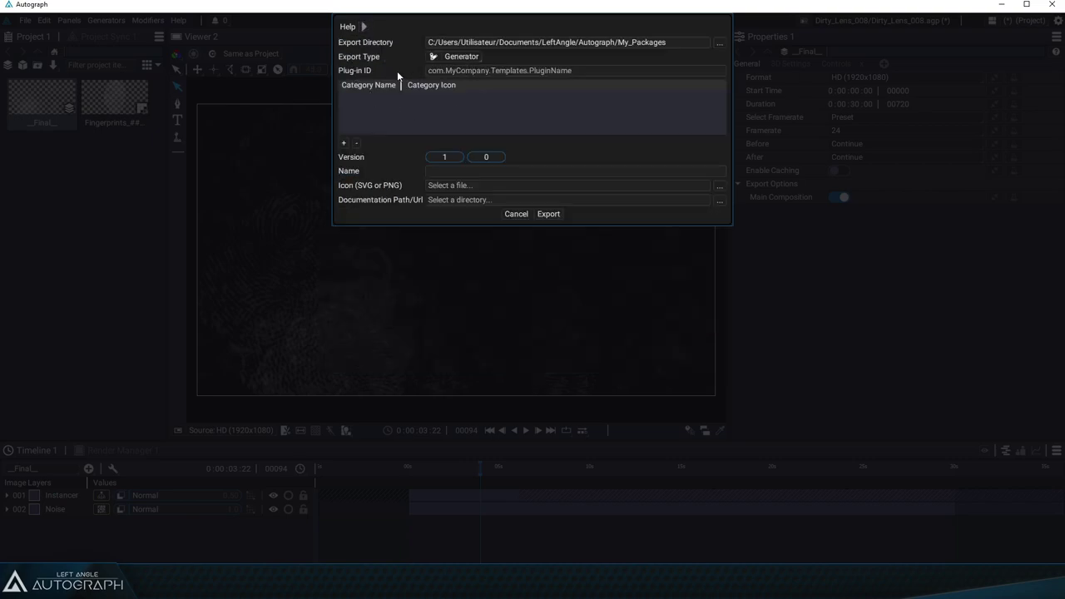
# Replace the default Plug-in ID with com.leftangle.mygenerator.dirtylens
pyautogui.click(458, 72)
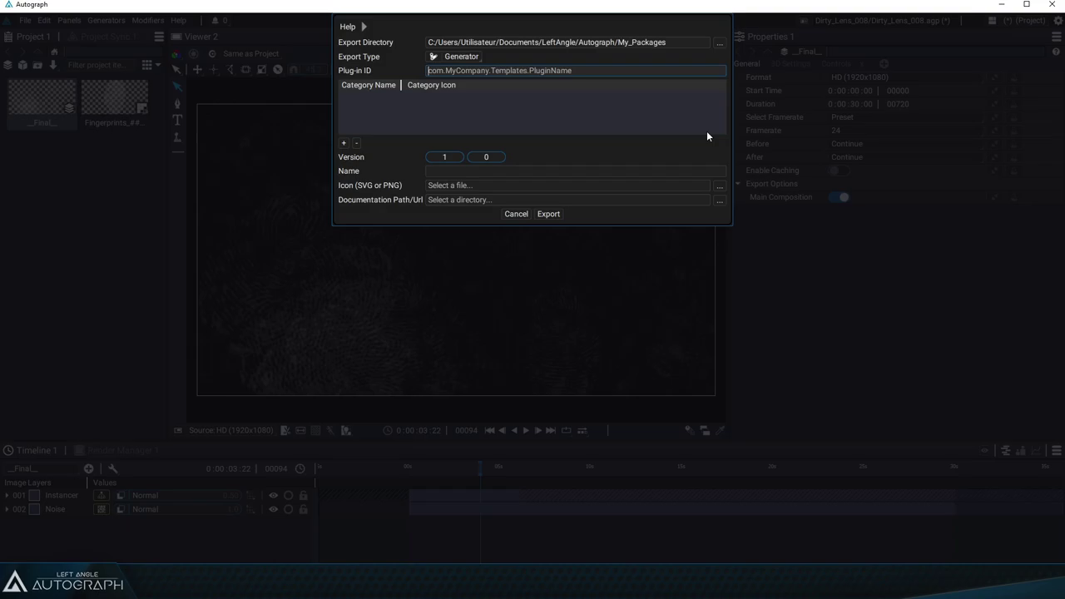
pyautogui.write('com.')
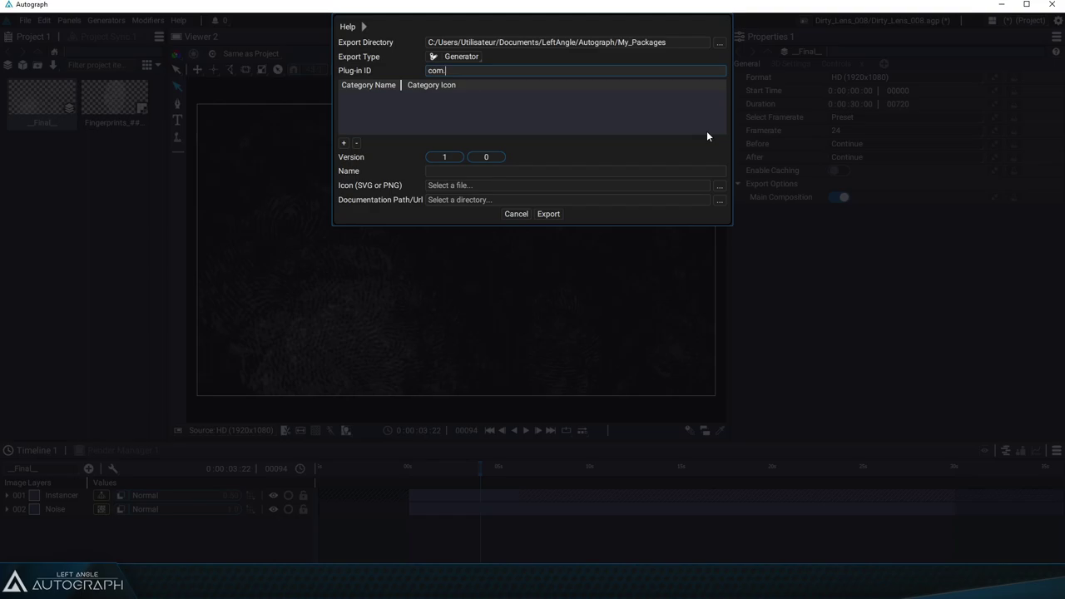
pyautogui.write('leftangle.mygenerator.dirtylens')
# Add a menu category for the package named 'My Company'
pyautogui.click(441, 111)
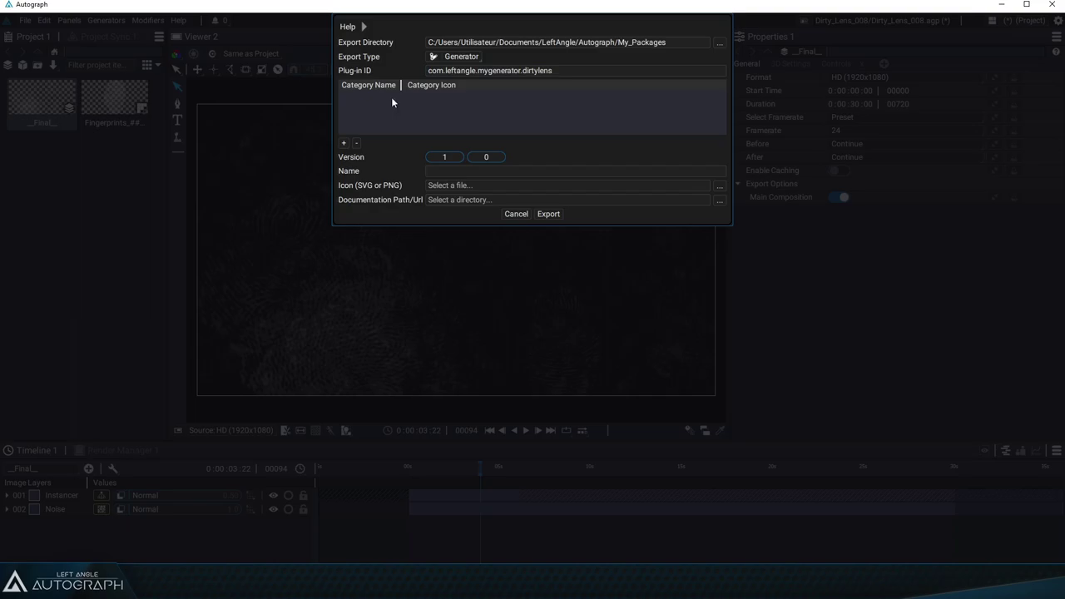
pyautogui.click(344, 146)
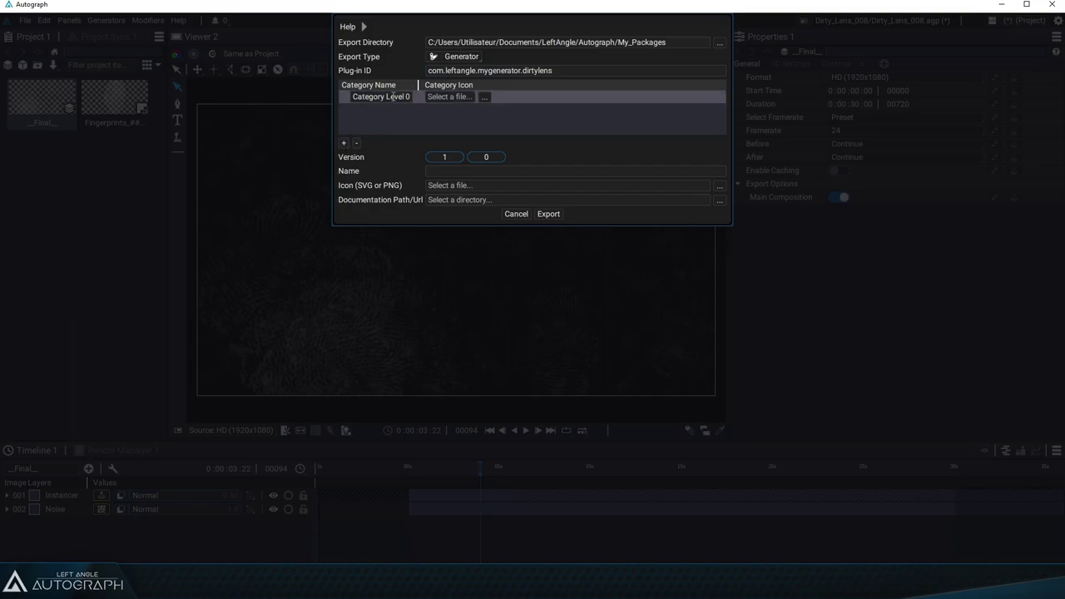
pyautogui.doubleClick(408, 100)
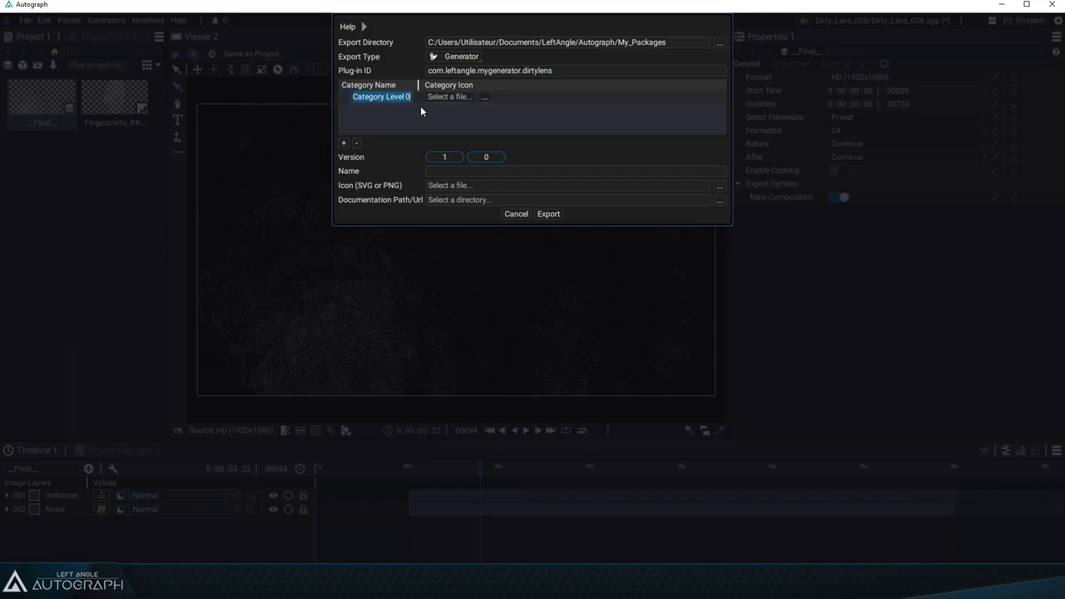
pyautogui.write('My Company')
pyautogui.press('Left')
pyautogui.press('Left')
pyautogui.write('a')
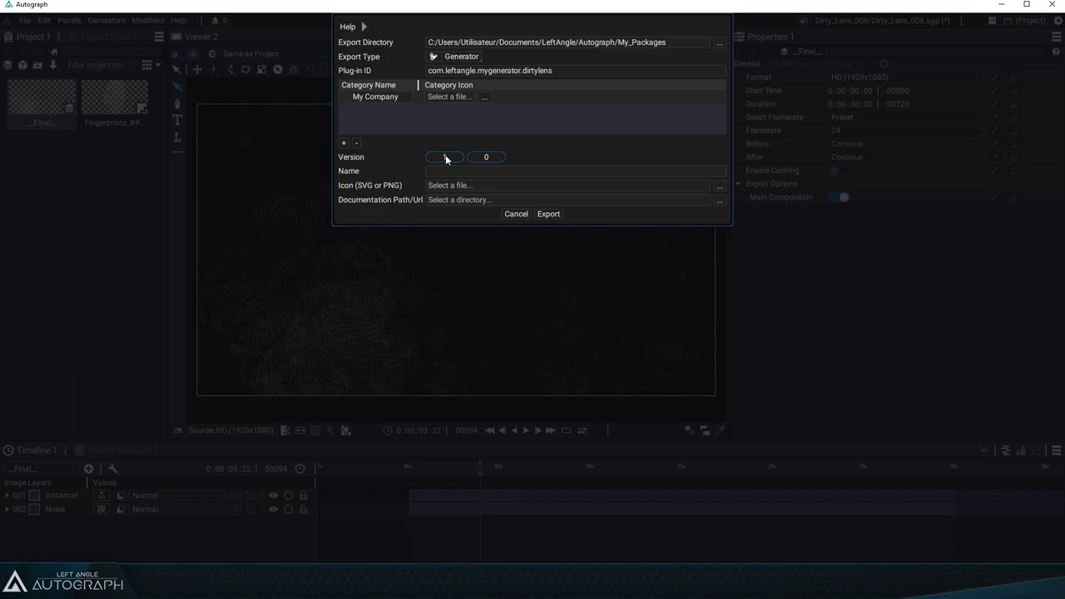
# Enter 'Dirty Lens' as the package name
pyautogui.click(461, 173)
pyautogui.write('Dirtt')
pyautogui.press('BackSpace')
pyautogui.write('y Lens')
# Use Desktop\DirtyLens\Dirty_Lens.svg as the icon and open the documentation index.html in Brave
pyautogui.click(726, 189)
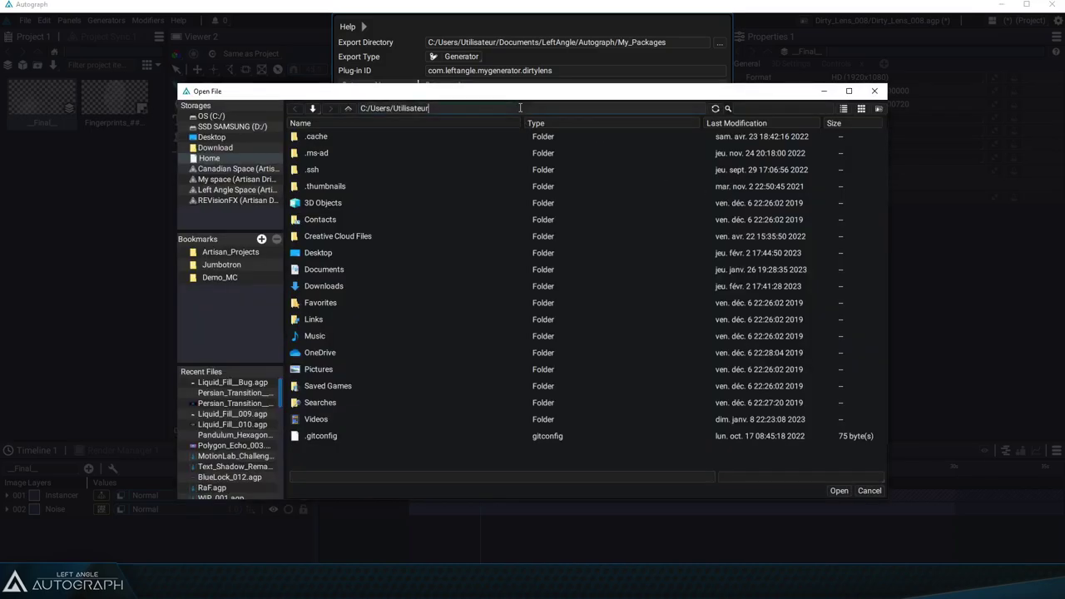
pyautogui.tripleClick(520, 107)
pyautogui.write('C:\\Users\\Utilisateur\\Desktop\\DirtyLens')
pyautogui.click(328, 169)
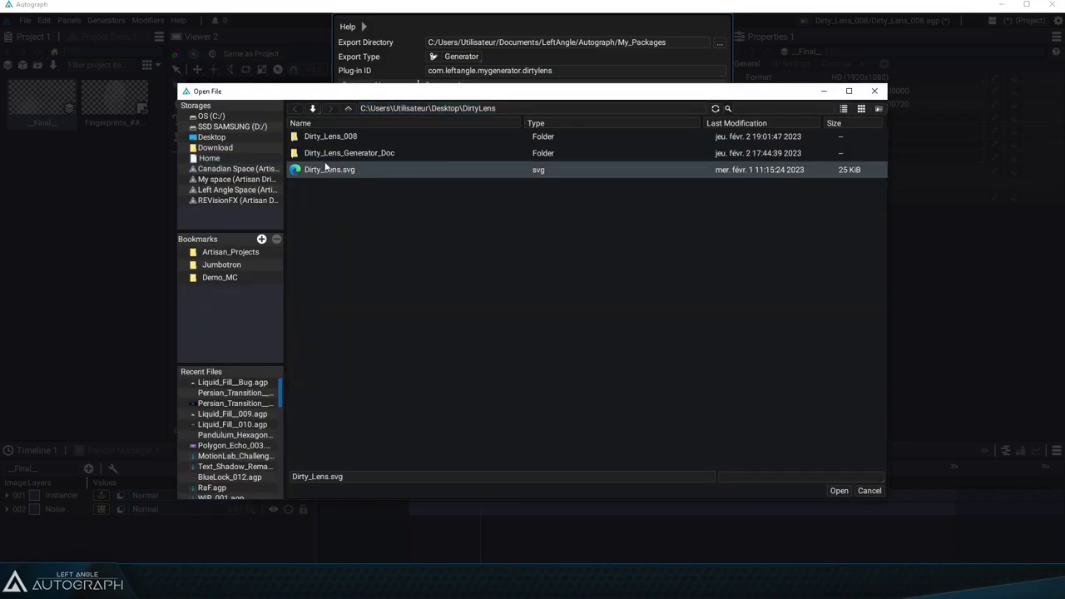
pyautogui.doubleClick(326, 172)
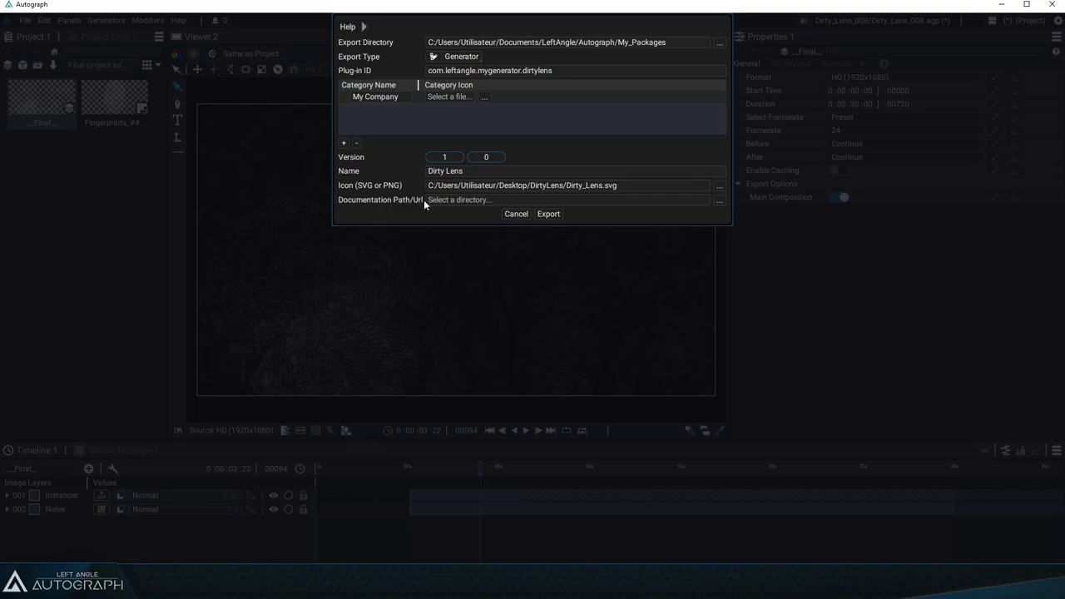
pyautogui.hotkey('alt', 'Tab')
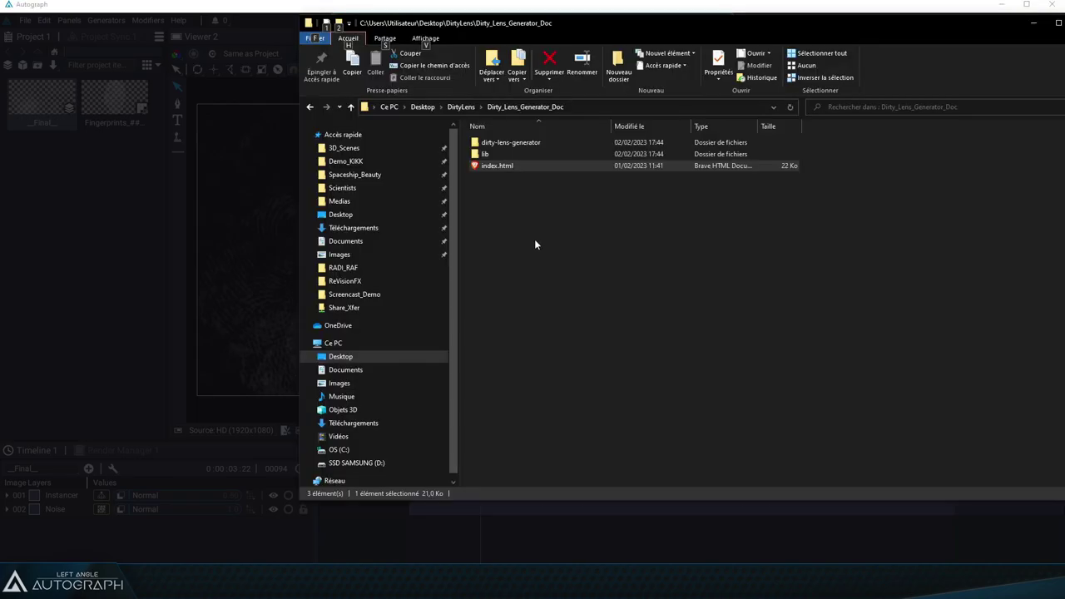
pyautogui.press('Return')
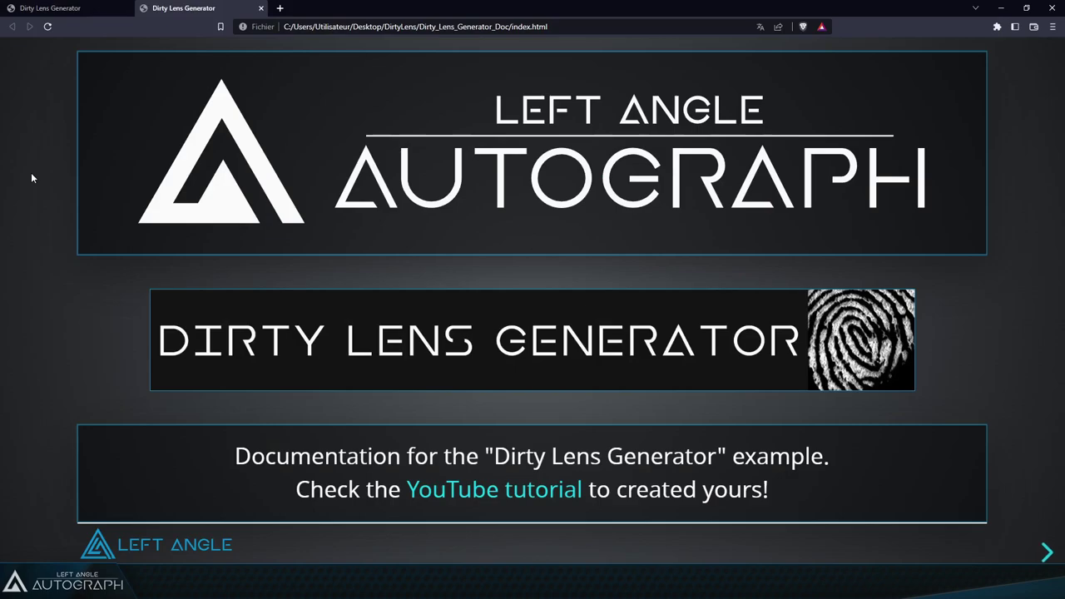
# Page through the DUST, FINGERPRINTS and THANK YOU slides, then return to Autograph
pyautogui.press('Right')
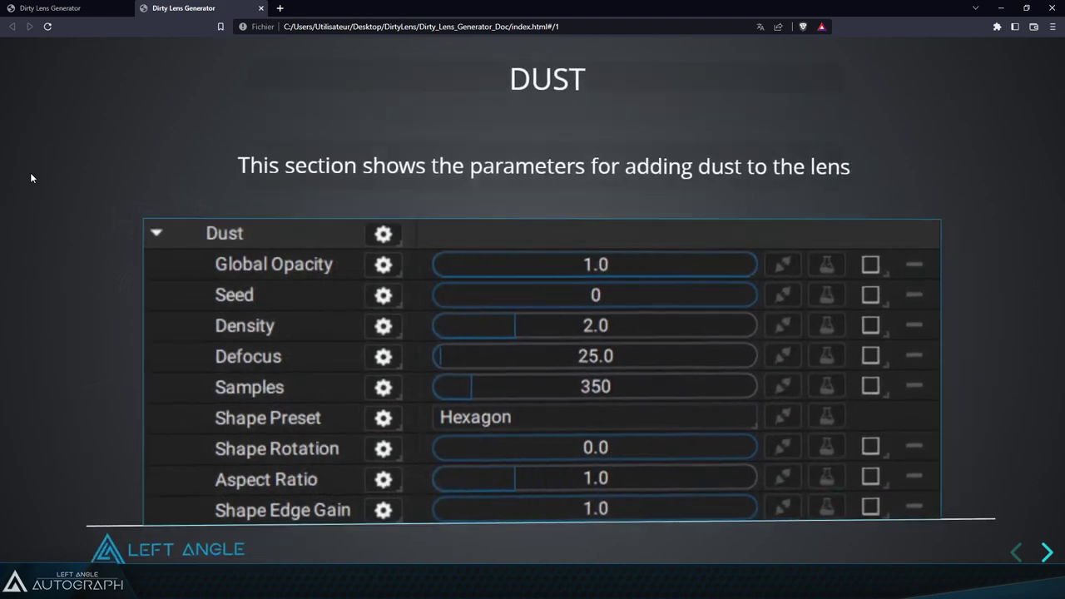
pyautogui.press('Right')
pyautogui.press('Right')
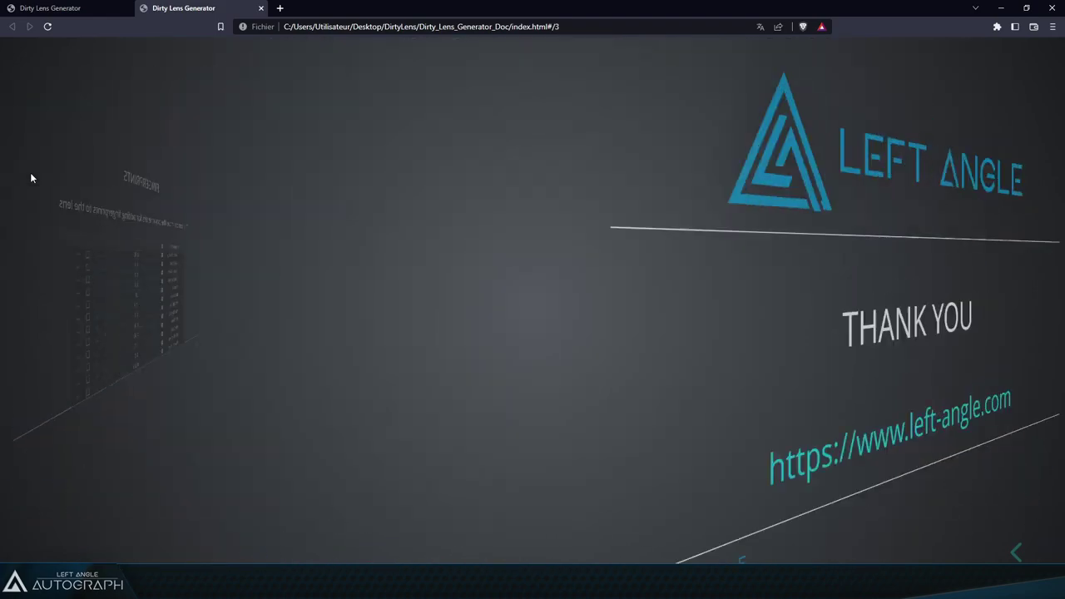
pyautogui.press('Left')
pyautogui.press('Home')
pyautogui.press('Right')
pyautogui.press('Right')
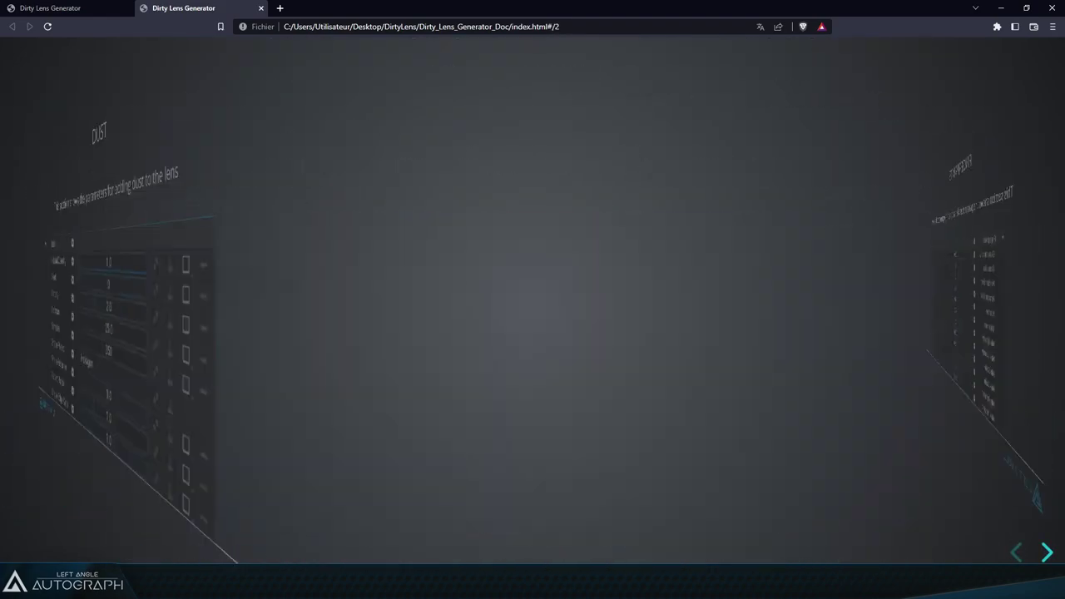
pyautogui.hotkey('alt', 'Tab')
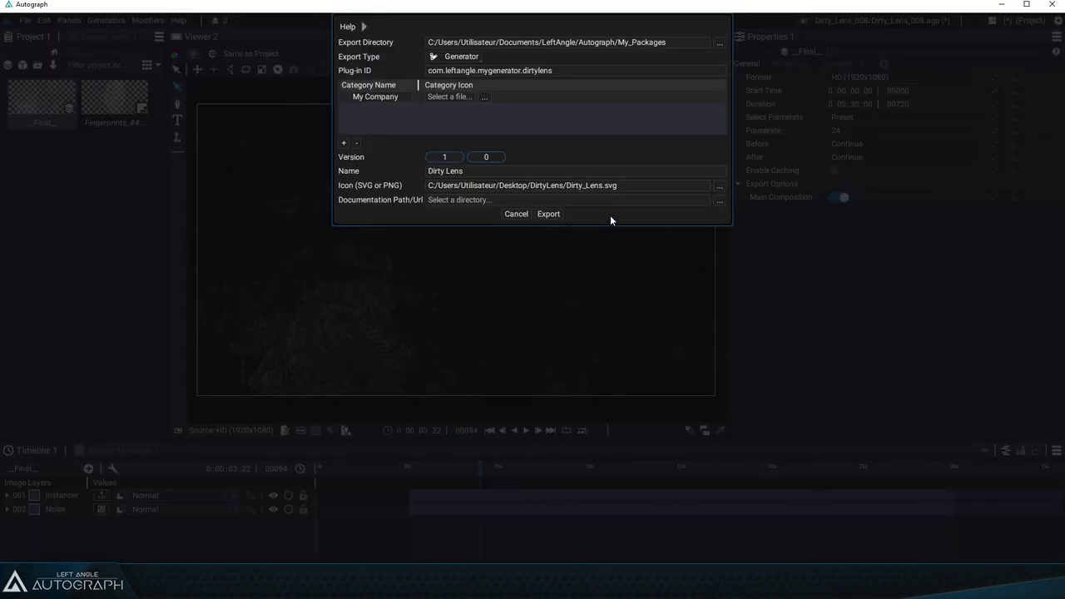
# Point Documentation Path/Url to the Desktop\DirtyLens\Dirty_Lens_Generator_Doc folder
pyautogui.click(720, 201)
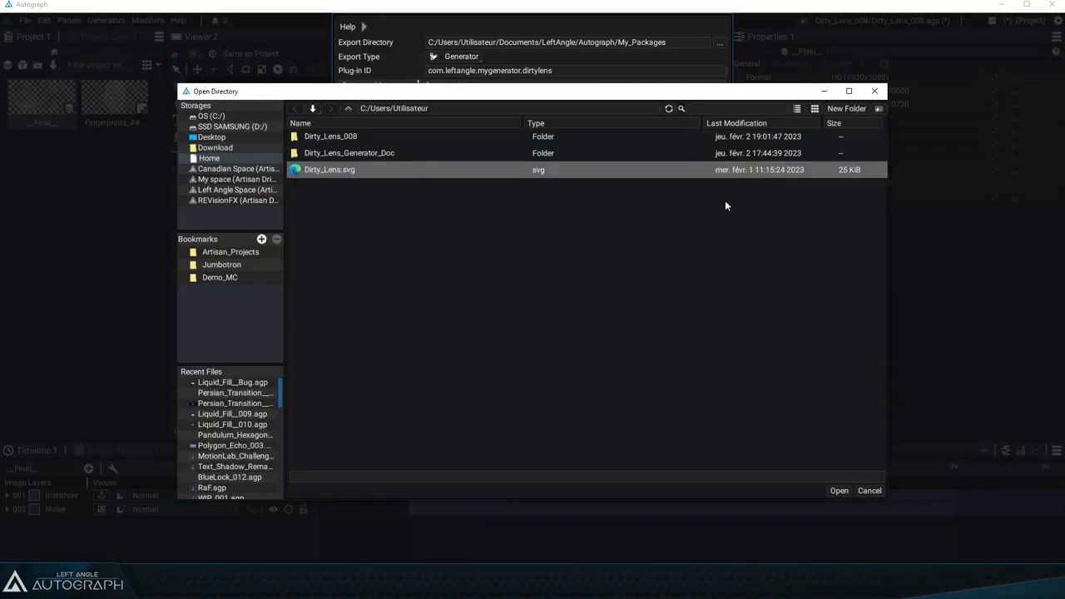
pyautogui.click(489, 111)
pyautogui.write('C:\\Users\\Utilisateur\\Desktop\\DirtyLens')
pyautogui.press('Return')
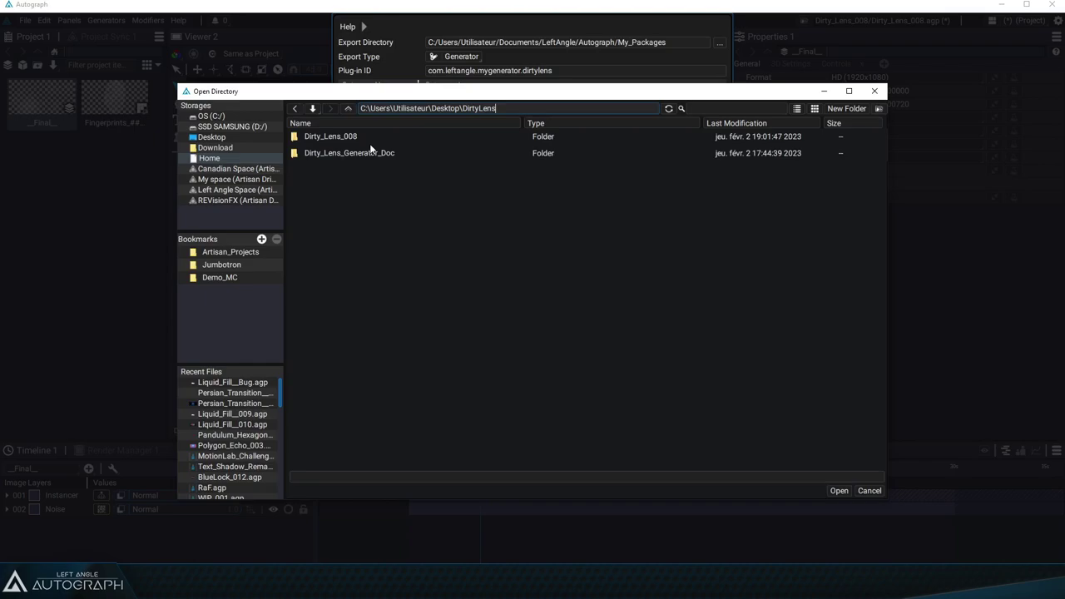
pyautogui.doubleClick(371, 152)
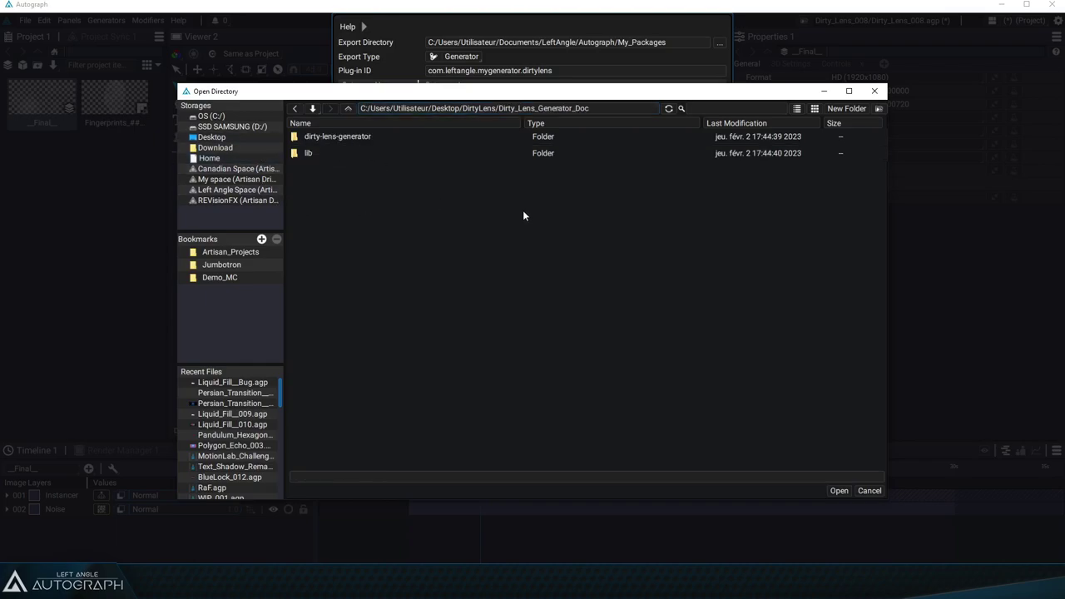
pyautogui.click(840, 491)
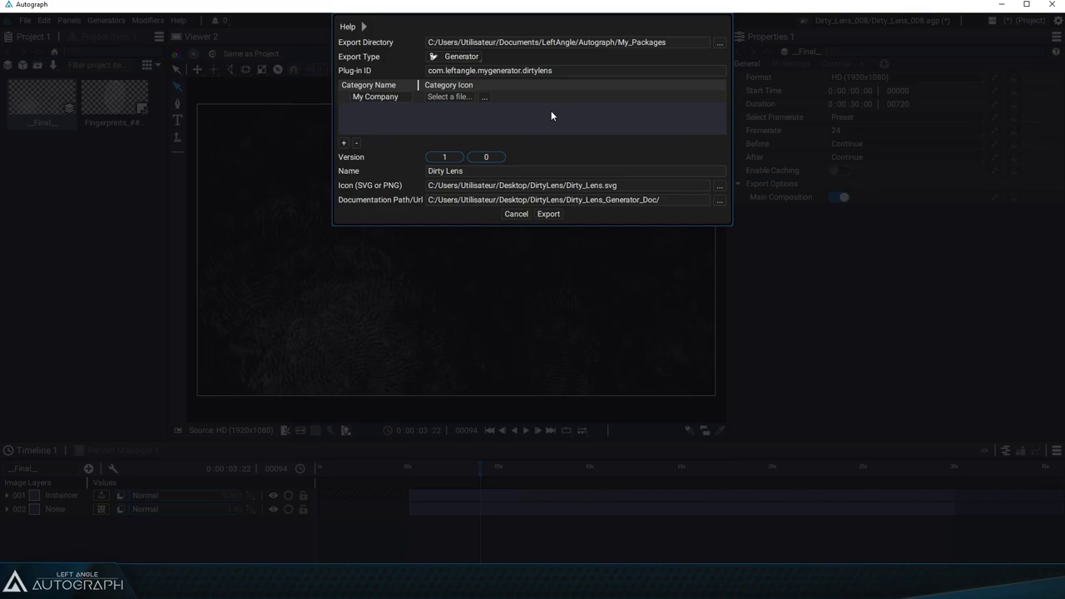
# Export the package and check that Dirty Lens is listed under Image Generators
pyautogui.click(549, 214)
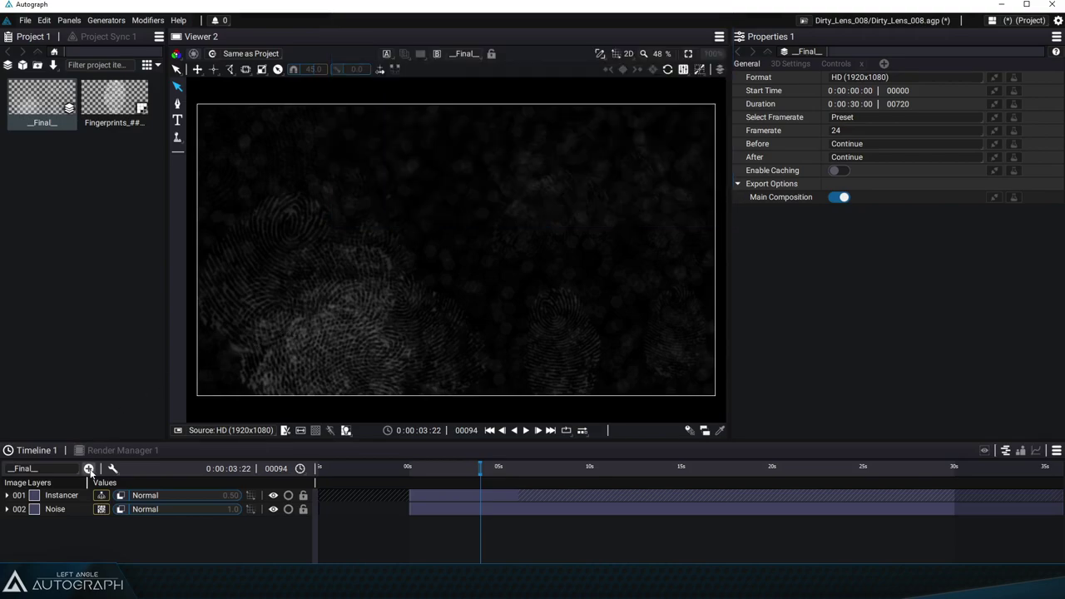
pyautogui.click(88, 470)
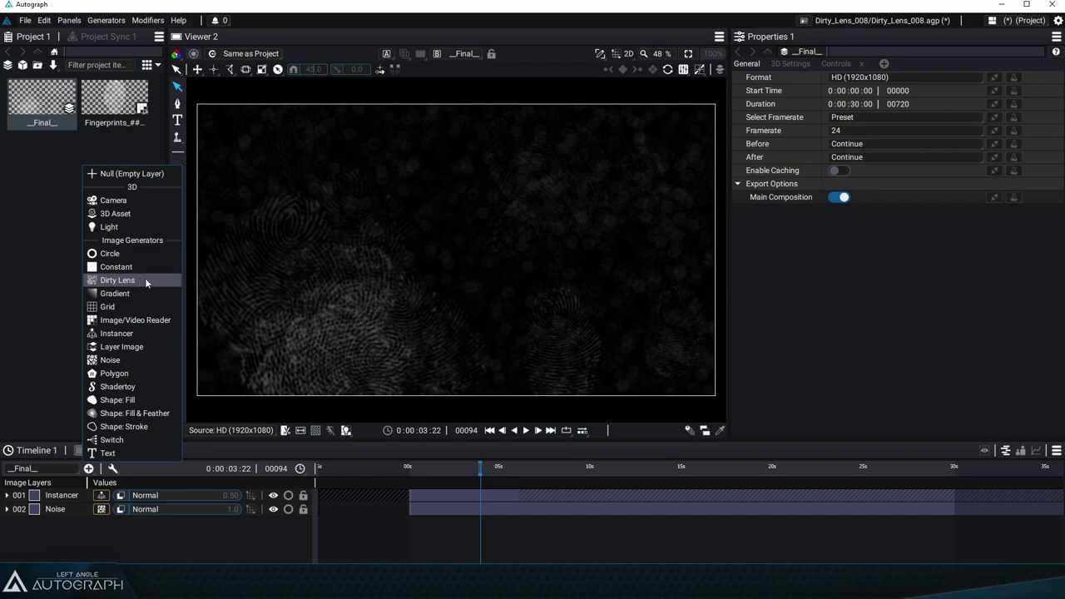
# Choose Dirty Lens from Generators > Image > Packages > My Company
pyautogui.click(108, 21)
pyautogui.click(109, 21)
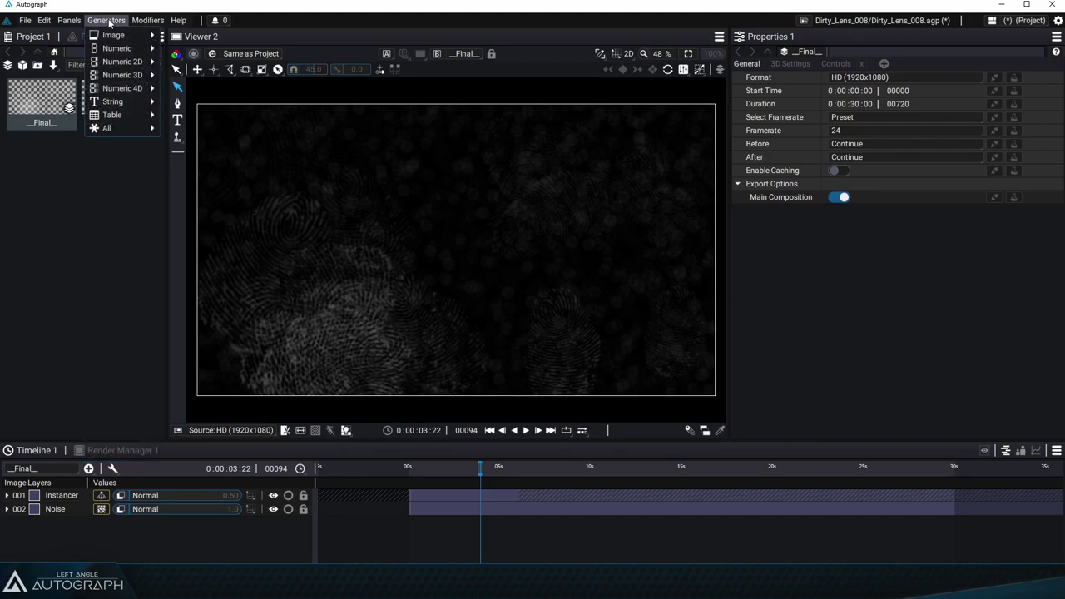
pyautogui.moveTo(114, 35)
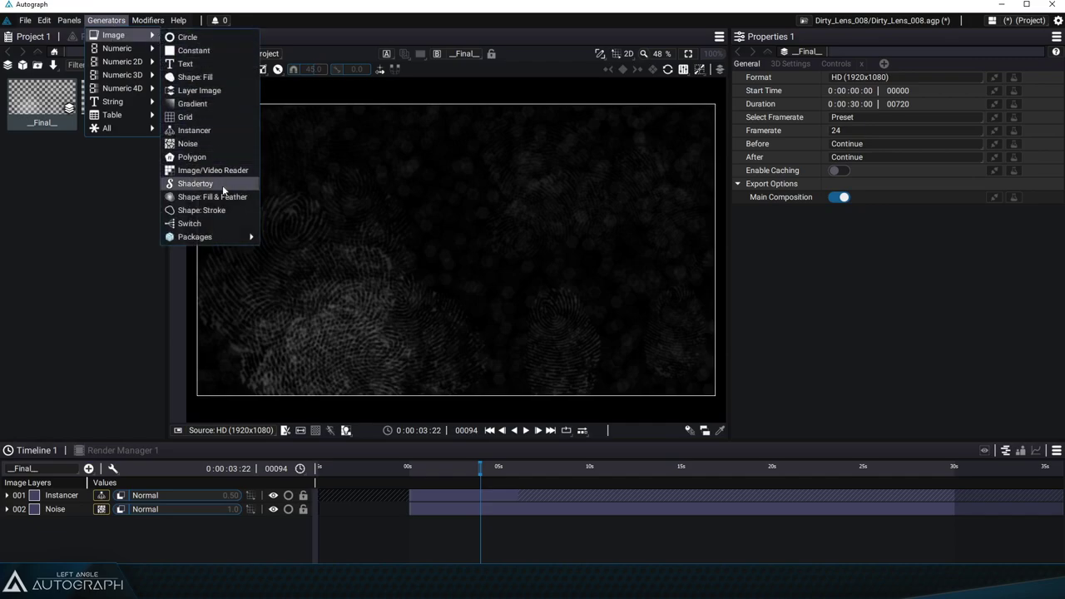
pyautogui.moveTo(215, 238)
pyautogui.moveTo(307, 240)
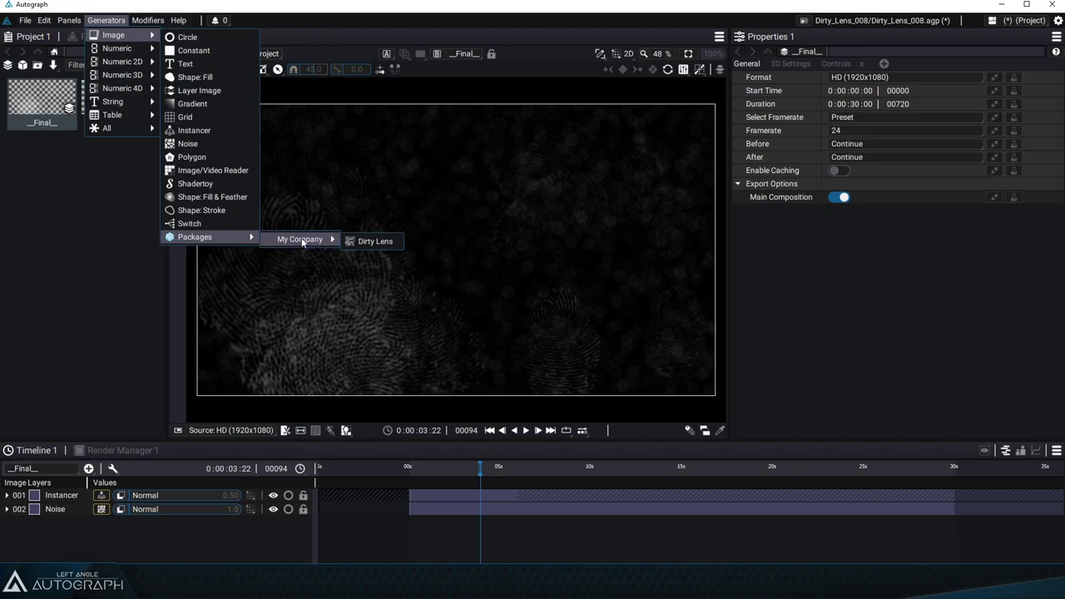
pyautogui.click(374, 244)
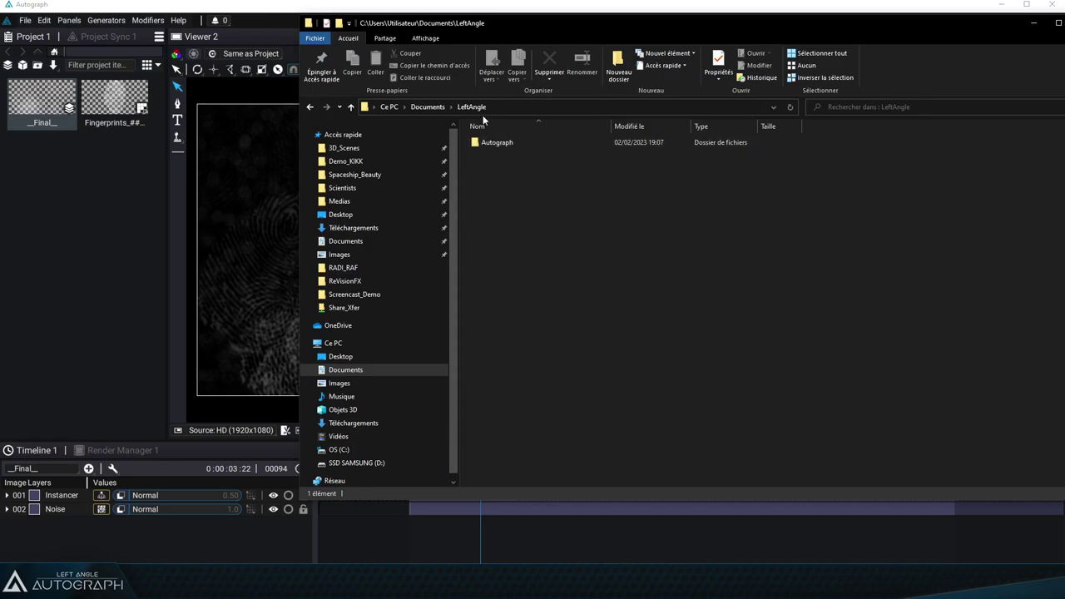
# Open the Autograph\My_Packages folder in Explorer and widen the Nom column to show full names
pyautogui.click(504, 144)
pyautogui.doubleClick(504, 144)
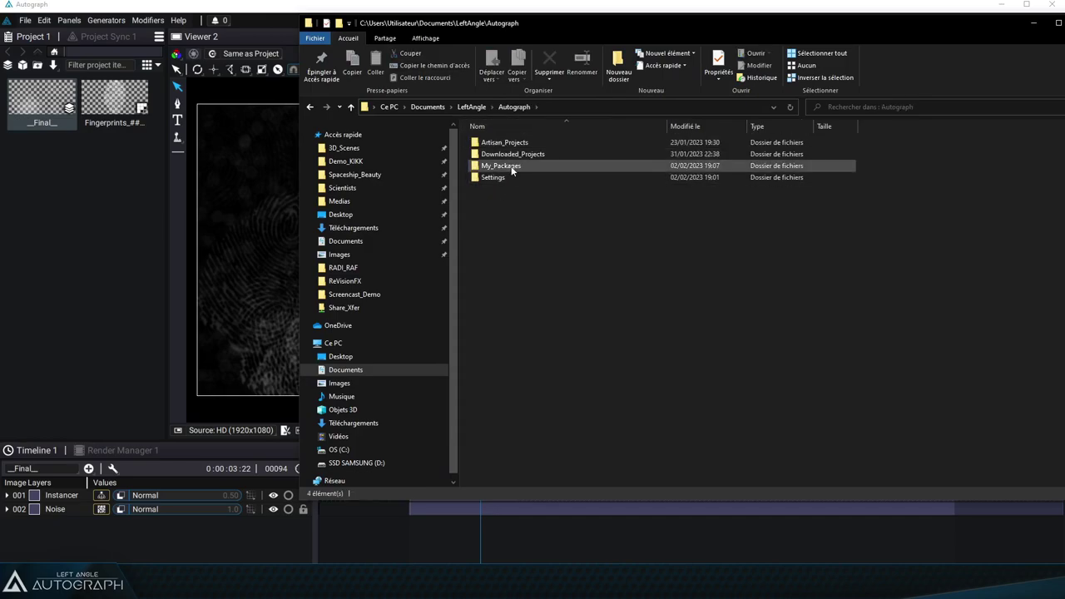
pyautogui.doubleClick(511, 167)
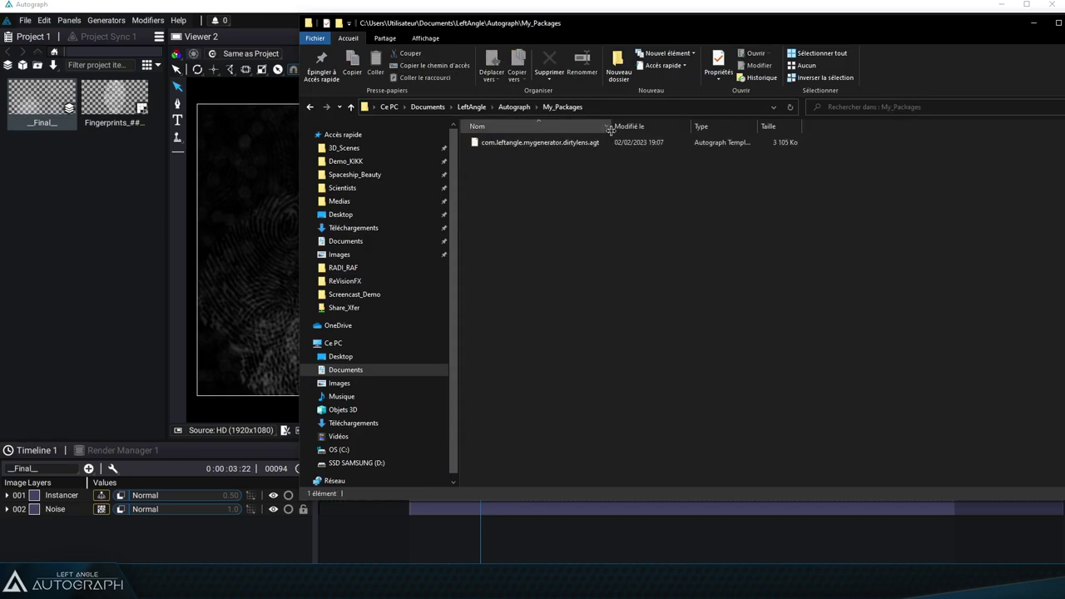
pyautogui.moveTo(610, 129); pyautogui.dragTo(641, 129)
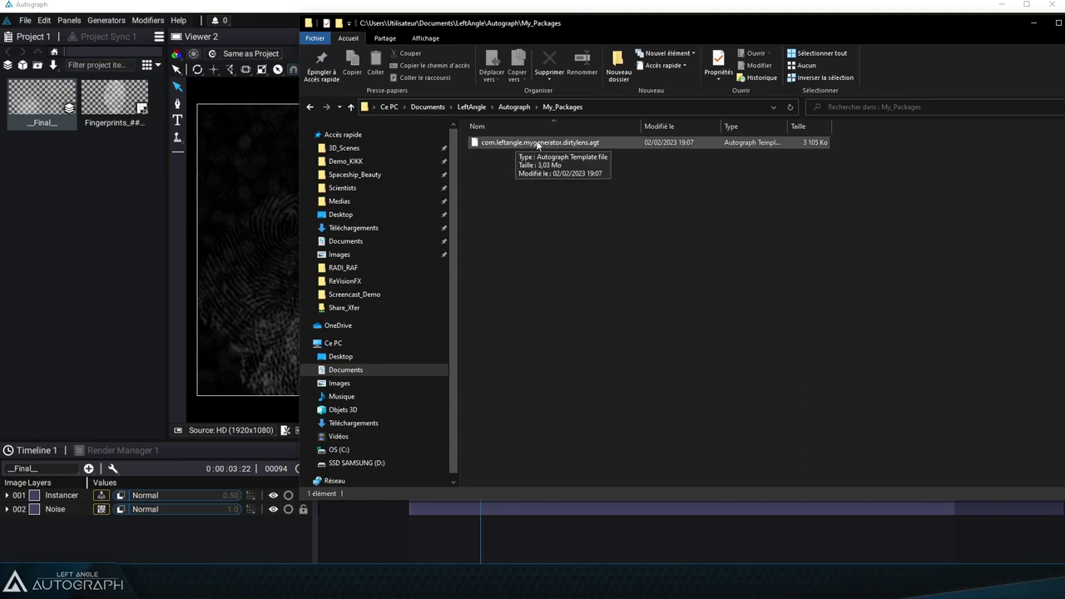
# Select com.leftangle.mygenerator.dirtylens.agt, then return to the Autograph window
pyautogui.click(598, 144)
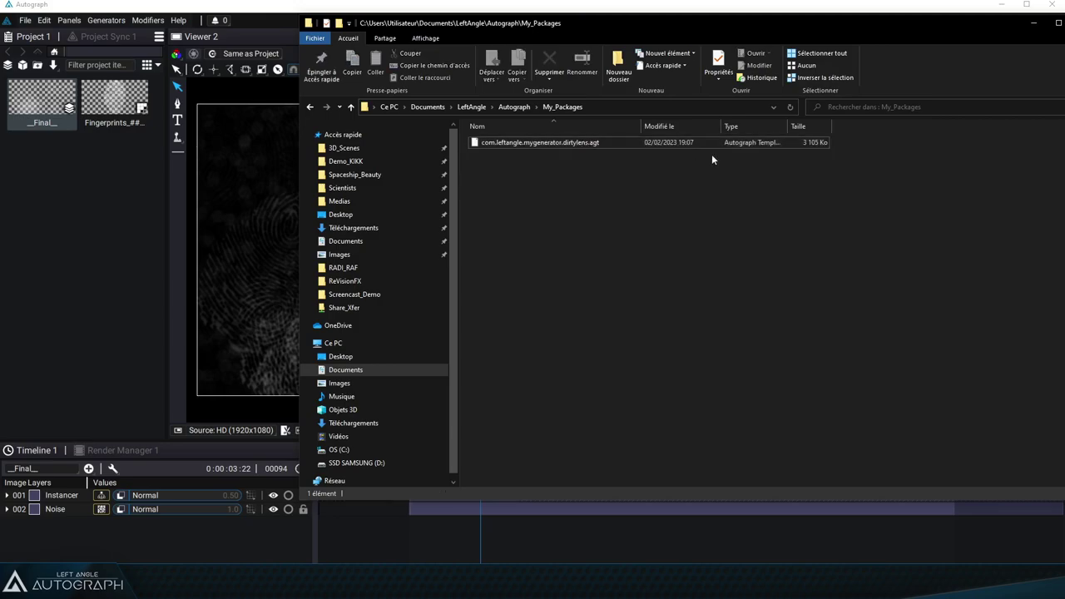
pyautogui.click(813, 144)
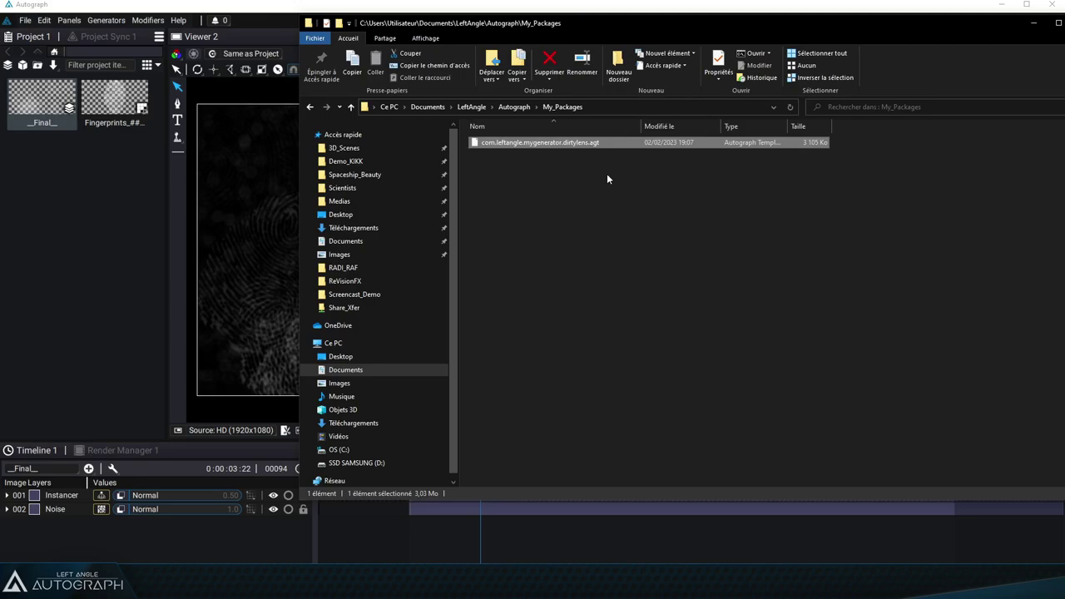
pyautogui.click(34, 98)
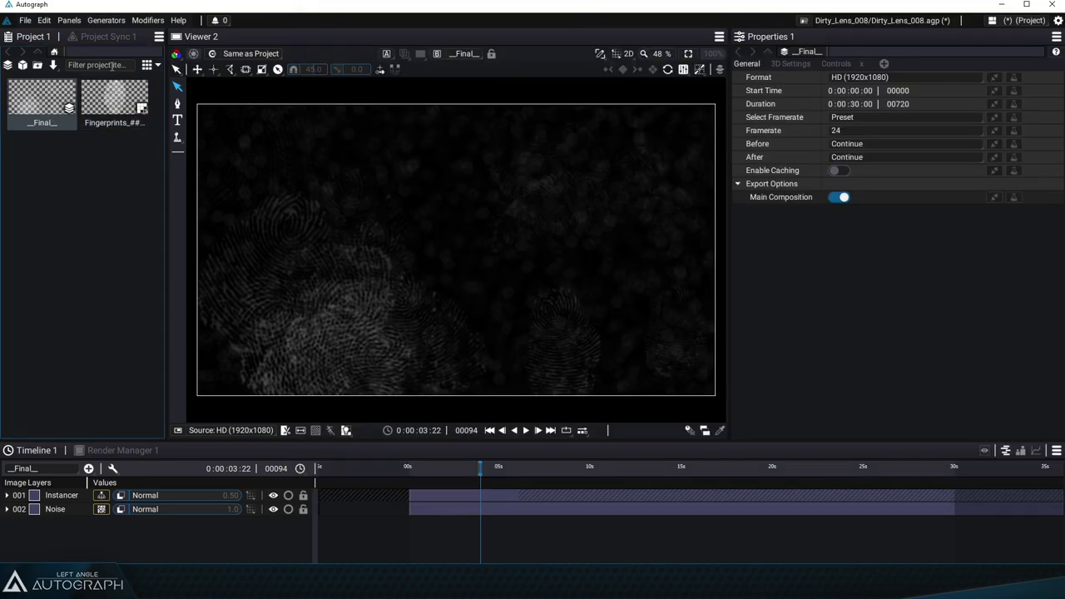
# Inspect the Fingerprints image sequence settings, then switch to the My_Packages Explorer window
pyautogui.click(115, 99)
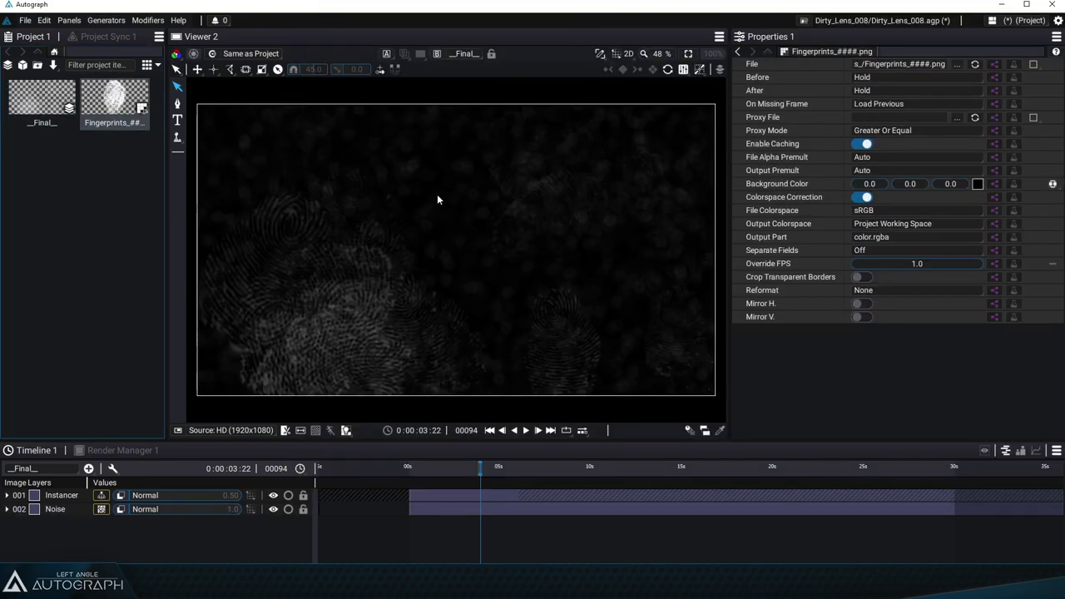
pyautogui.hotkey('alt', 'Tab')
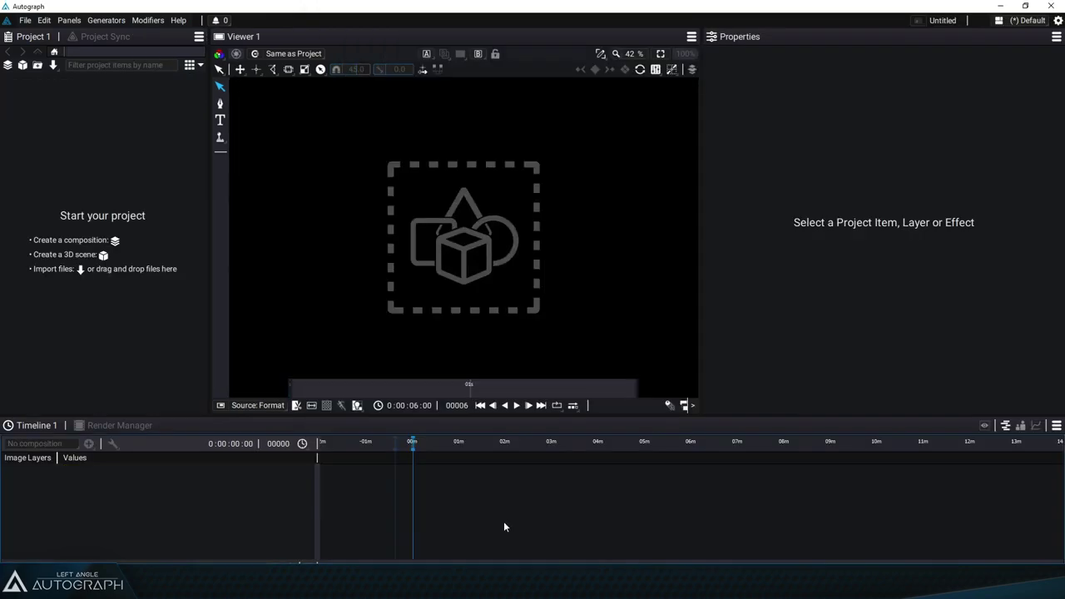
# Create a new composition, add a Dirty Lens layer, and reveal its Dust and Fingerprints controls
pyautogui.click(7, 65)
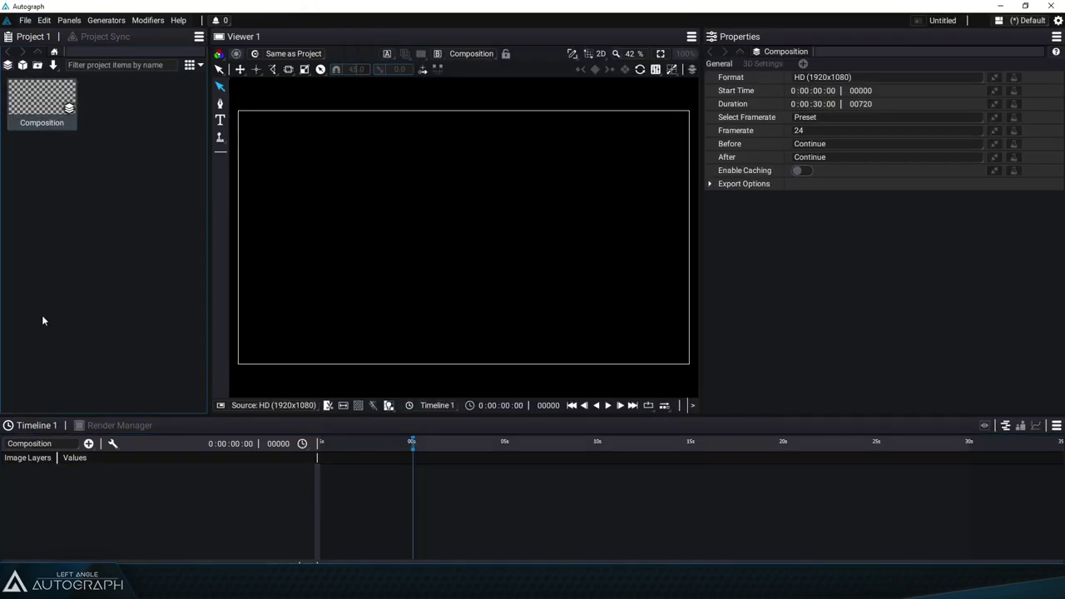
pyautogui.click(88, 444)
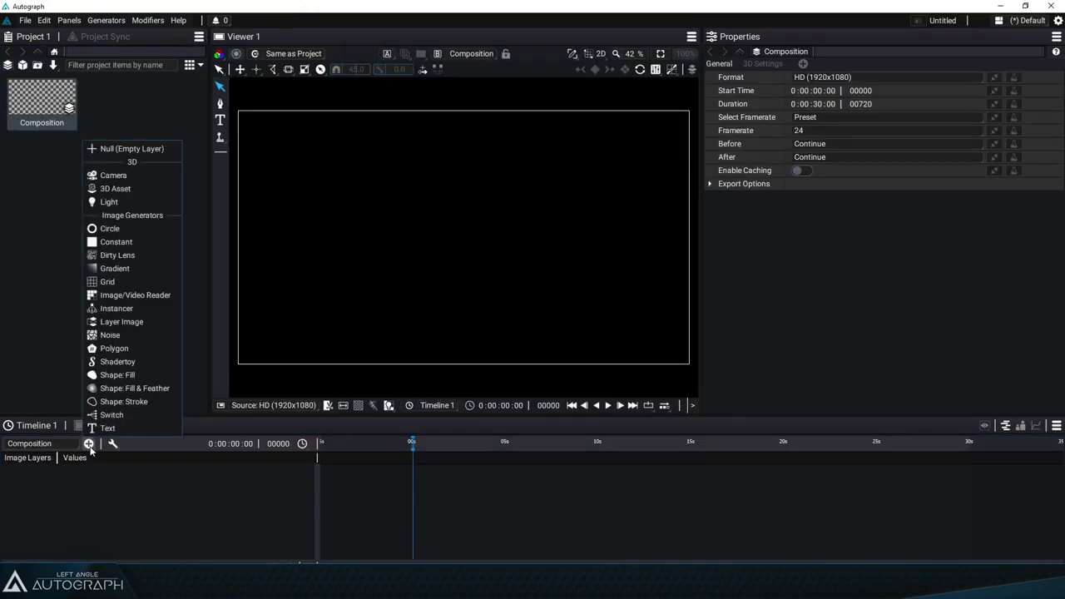
pyautogui.click(117, 254)
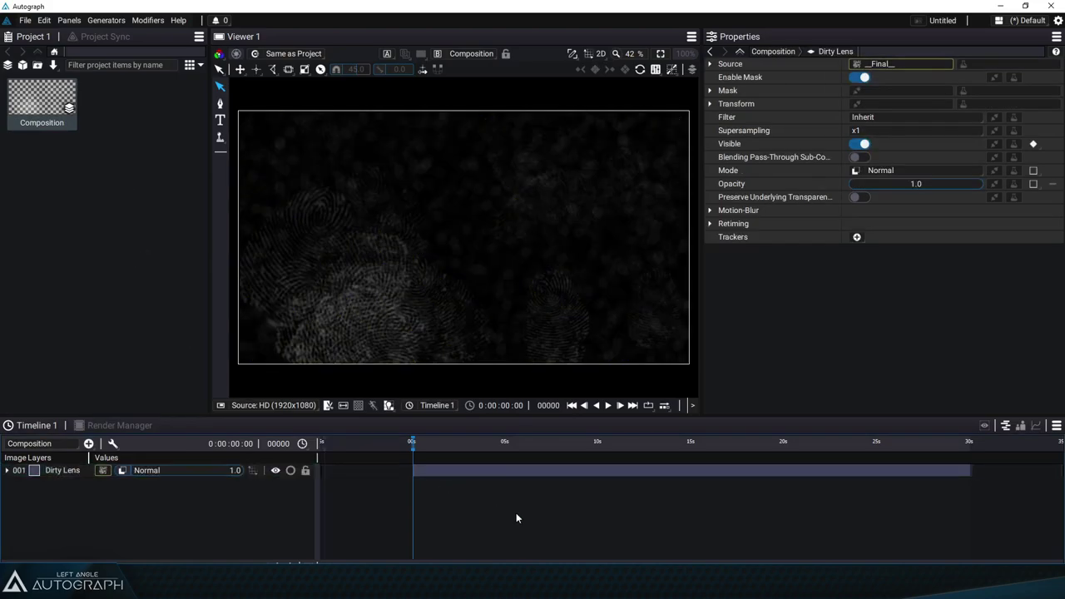
pyautogui.click(7, 470)
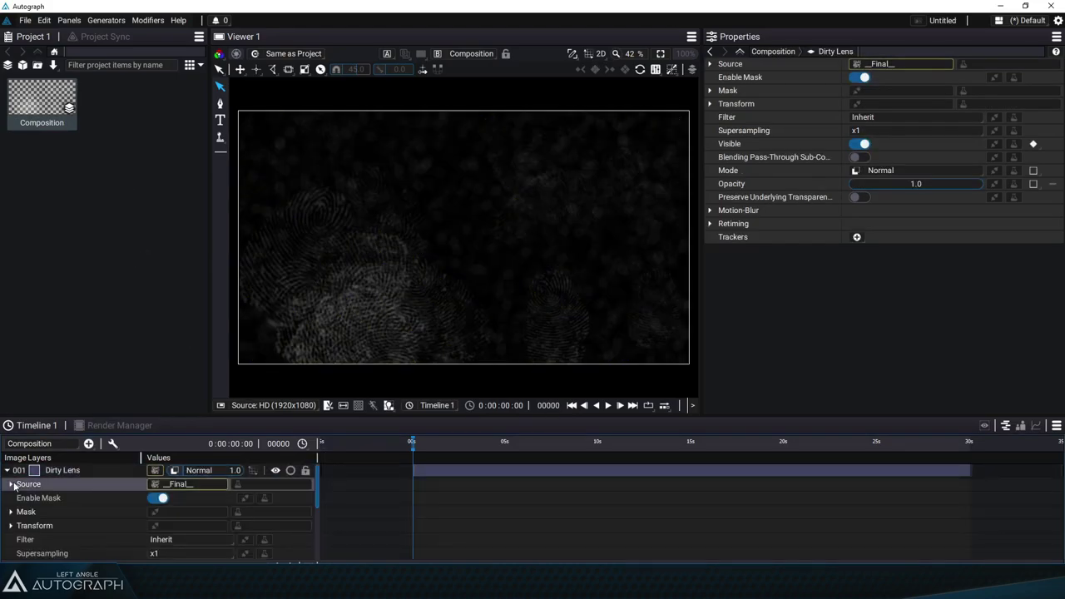
pyautogui.click(11, 484)
pyautogui.click(65, 499)
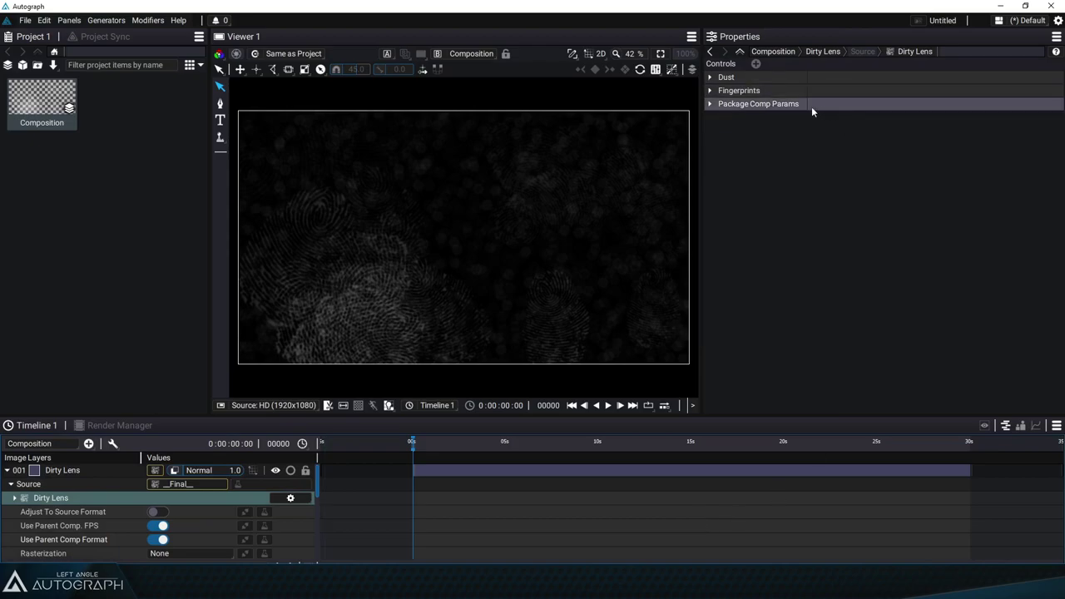
# Raise fingerprint Global Opacity, set Number to 29, and reset Min Rotation to 0.0
pyautogui.click(710, 78)
pyautogui.click(710, 210)
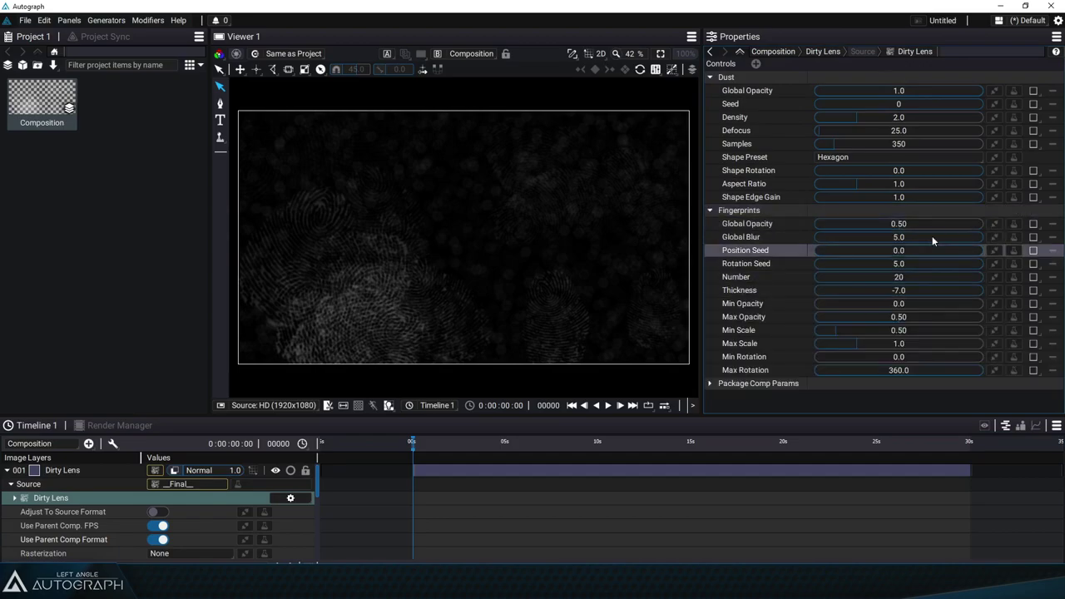
pyautogui.moveTo(899, 223); pyautogui.dragTo(911, 225)
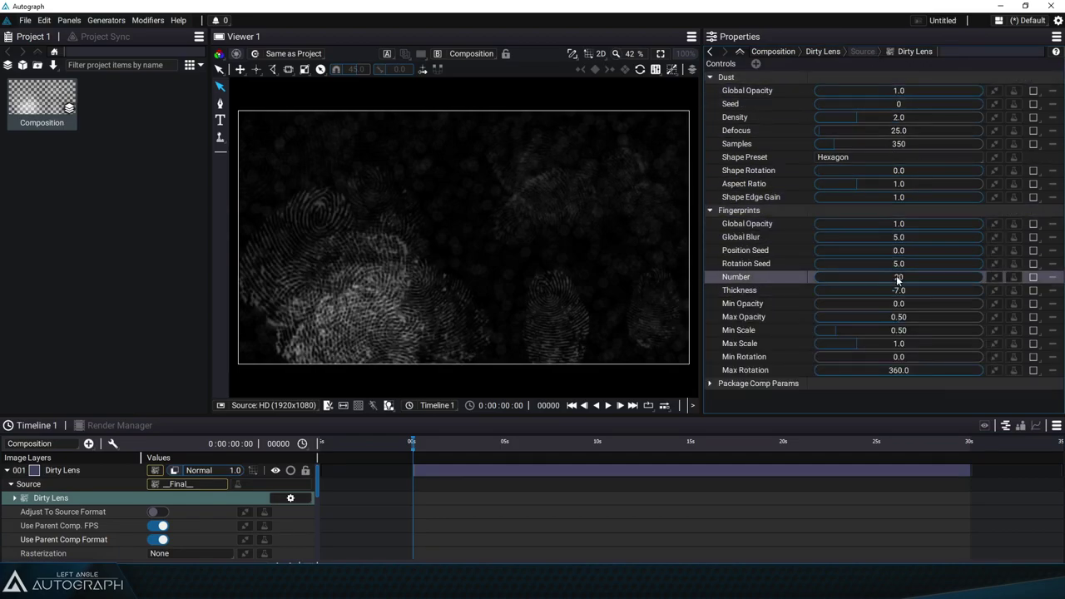
pyautogui.moveTo(898, 281); pyautogui.dragTo(899, 357)
pyautogui.moveTo(861, 117); pyautogui.dragTo(863, 115)
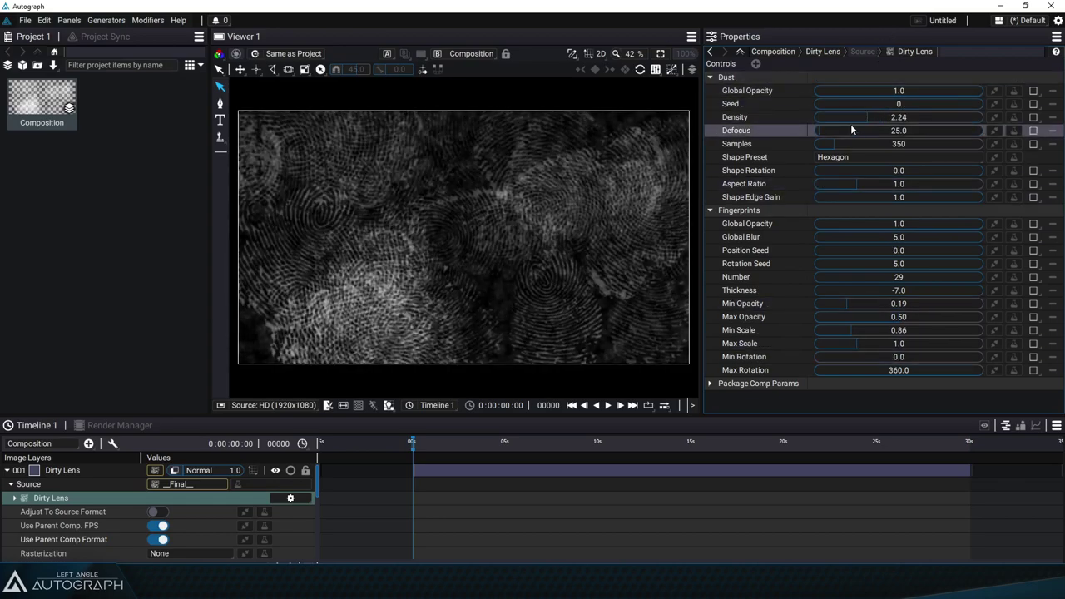
# Open the Dirty Lens documentation, step to the next slide, then back to Fingerprints
pyautogui.click(1055, 53)
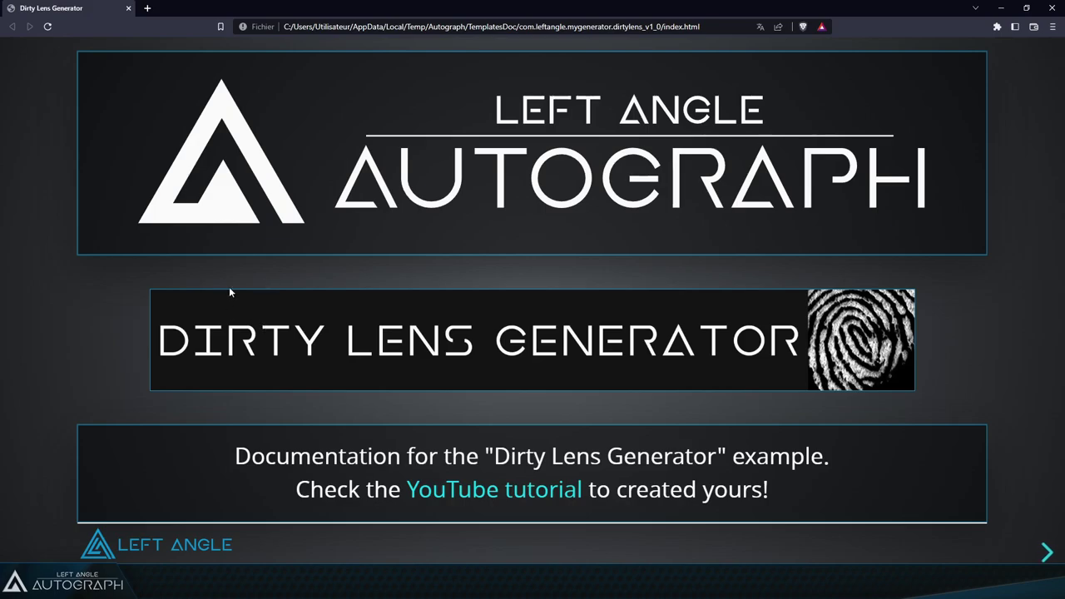
pyautogui.press('Right')
pyautogui.press('Right')
pyautogui.press('Right')
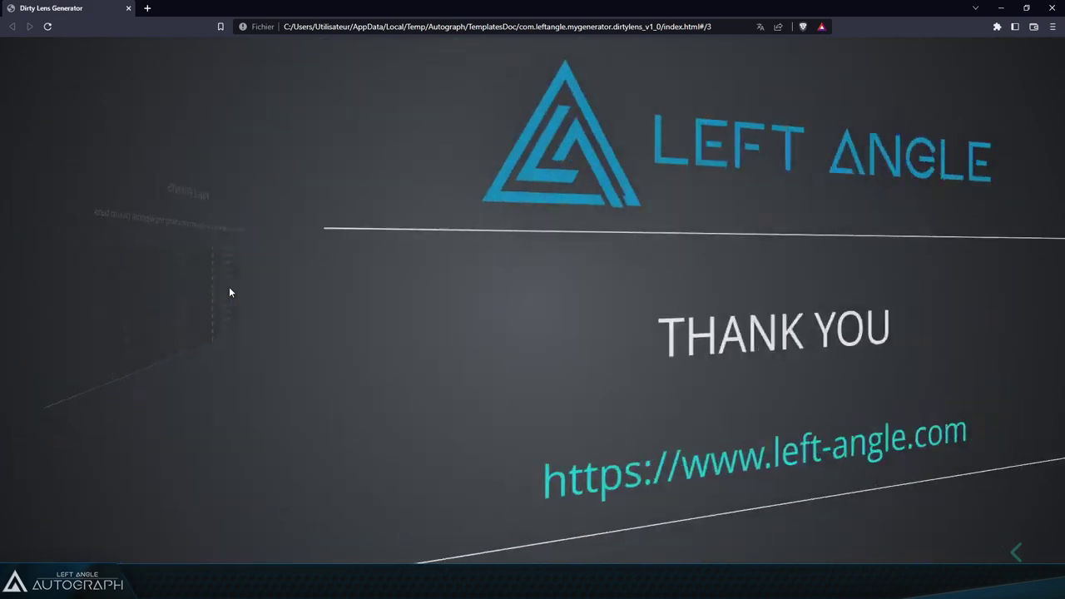
pyautogui.press('Left')
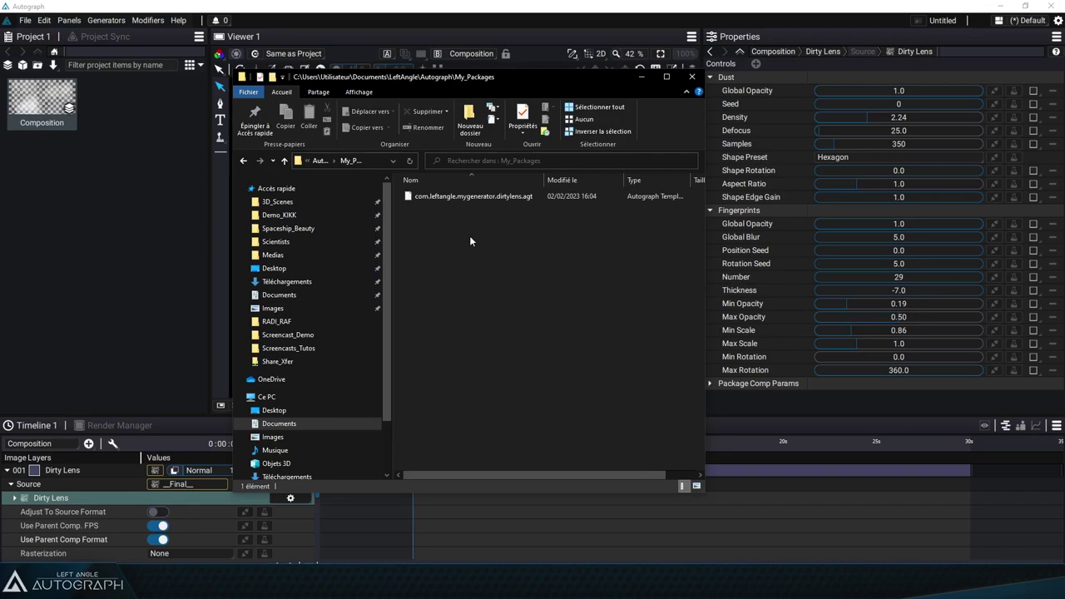
# Bring Autograph's Dirty Lens fingerprint render back in front of File Explorer
pyautogui.click(188, 223)
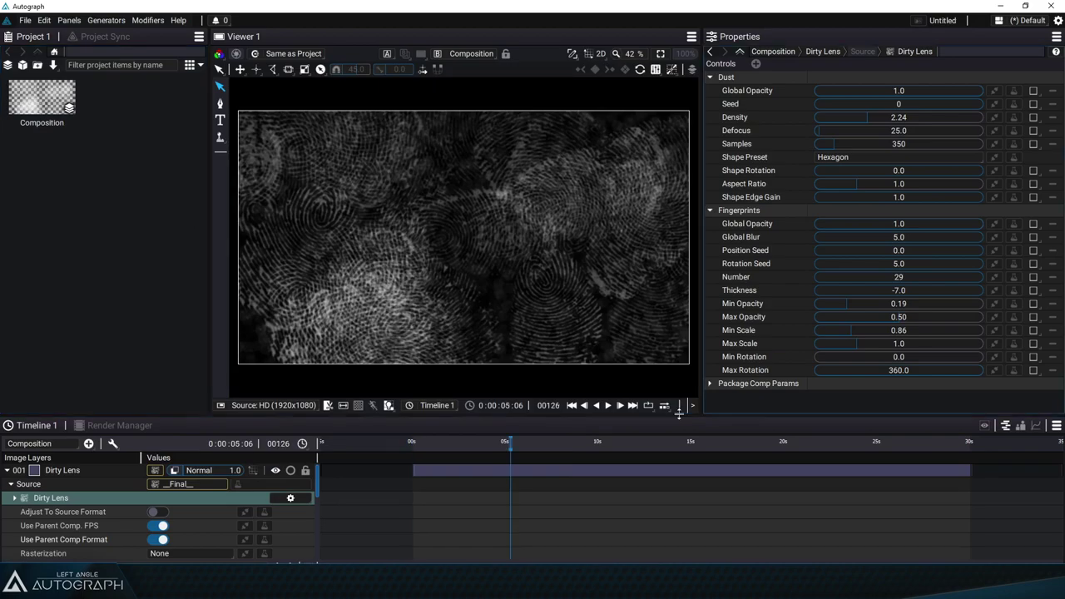
# Widen the viewer, enlarge the timeline, and show the image beyond the composition frame
pyautogui.moveTo(208, 213); pyautogui.dragTo(162, 211)
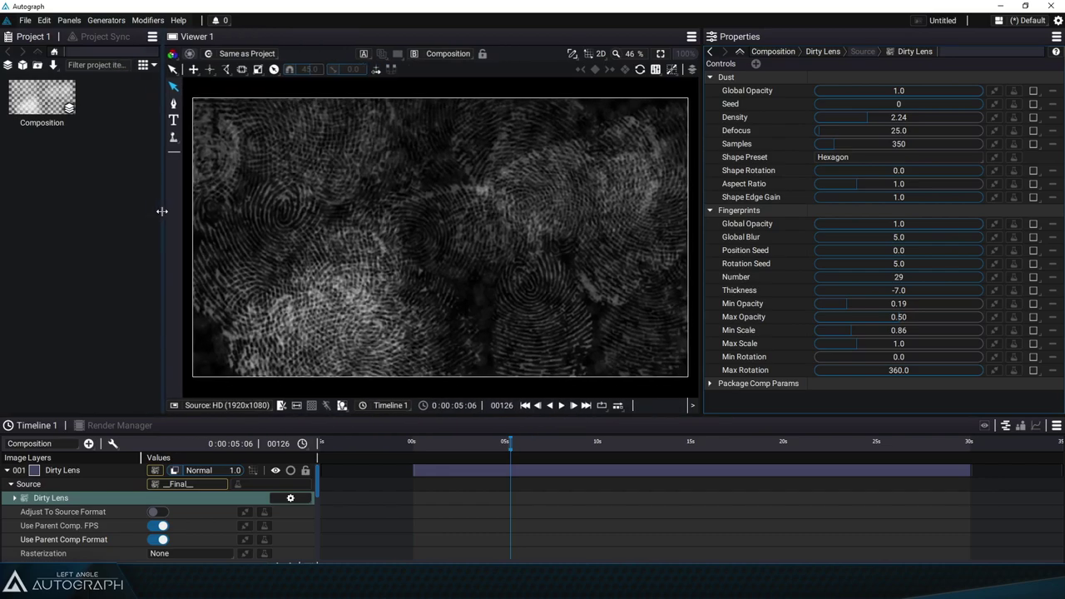
pyautogui.moveTo(285, 416); pyautogui.dragTo(286, 299)
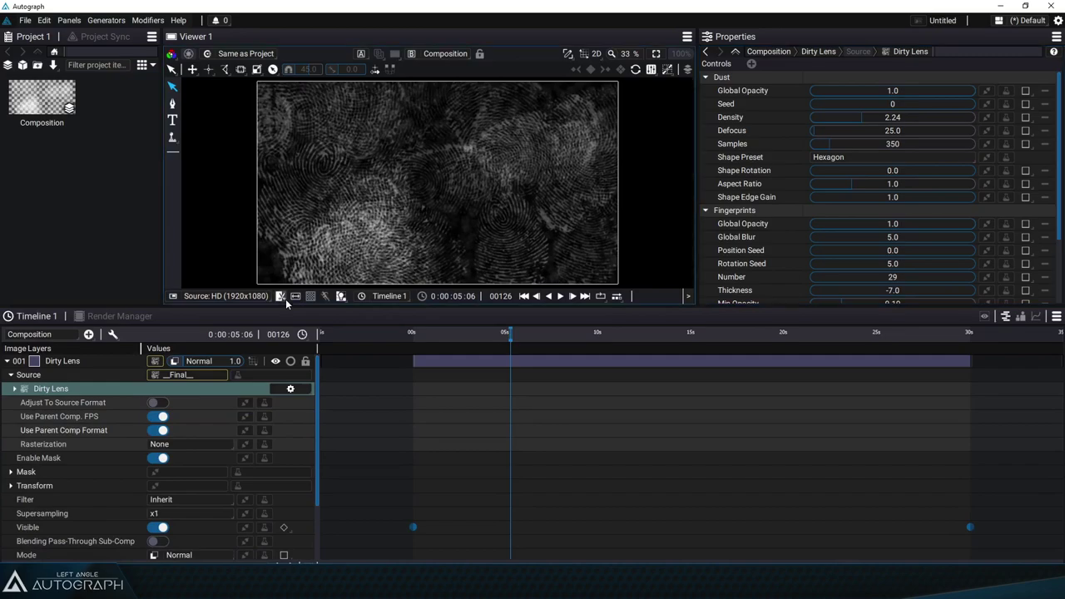
pyautogui.click(286, 299)
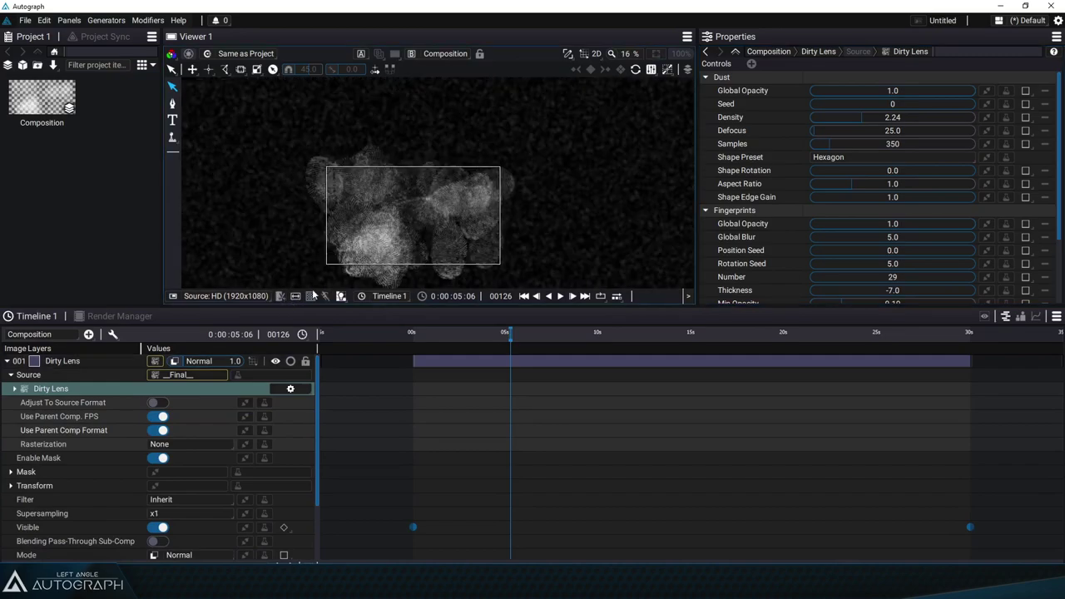
# Check the source format list unchanged, then turn on Adjust To Source Format for the Dirty Lens layer
pyautogui.scroll(-3, 400, 191)
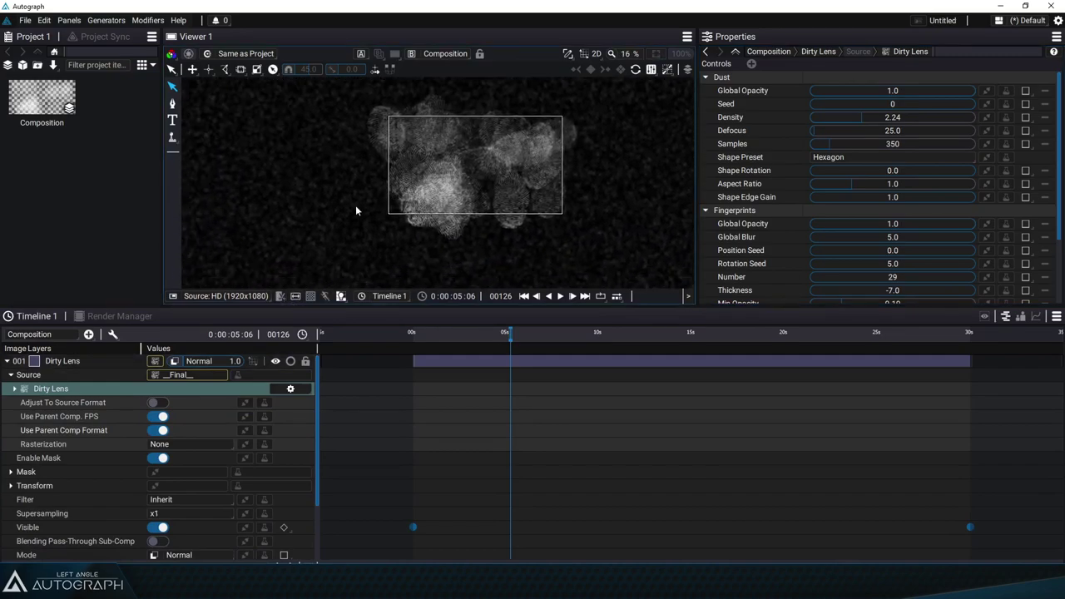
pyautogui.click(218, 297)
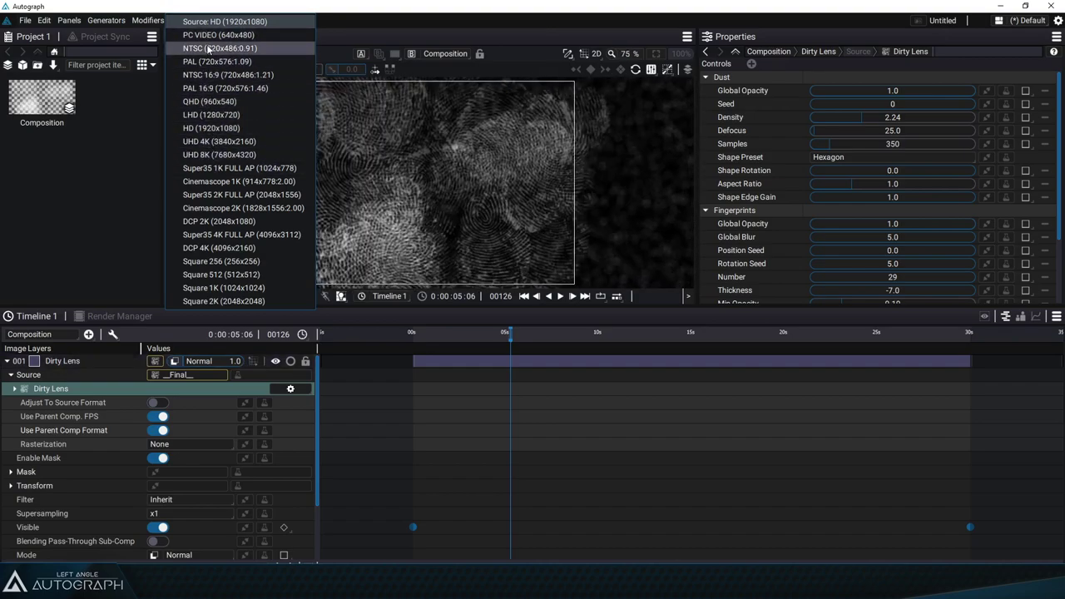
pyautogui.press('Escape')
pyautogui.scroll(-5, 398, 180)
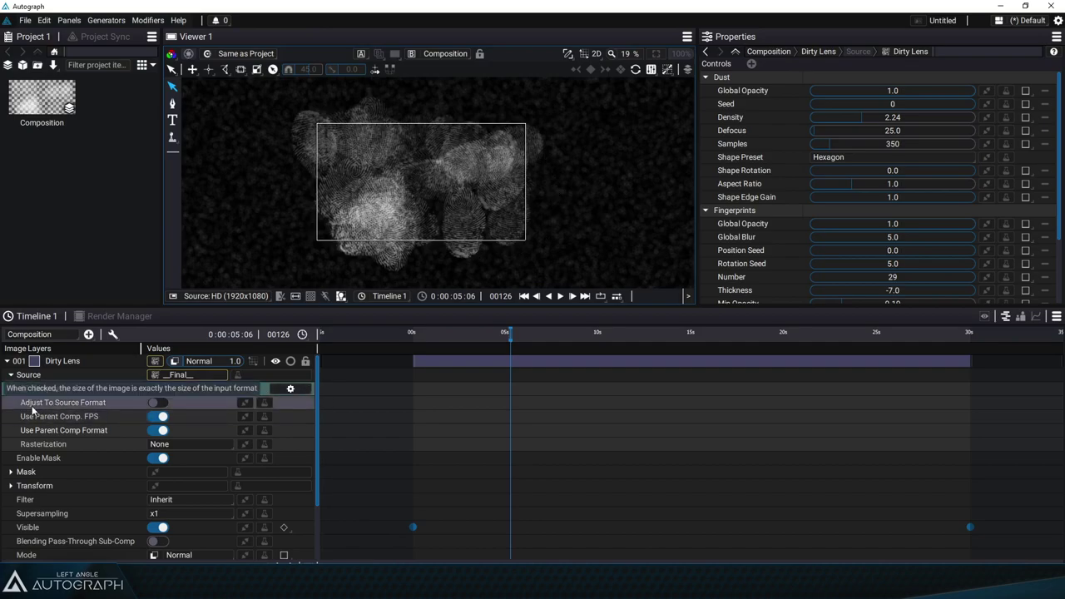
pyautogui.click(162, 403)
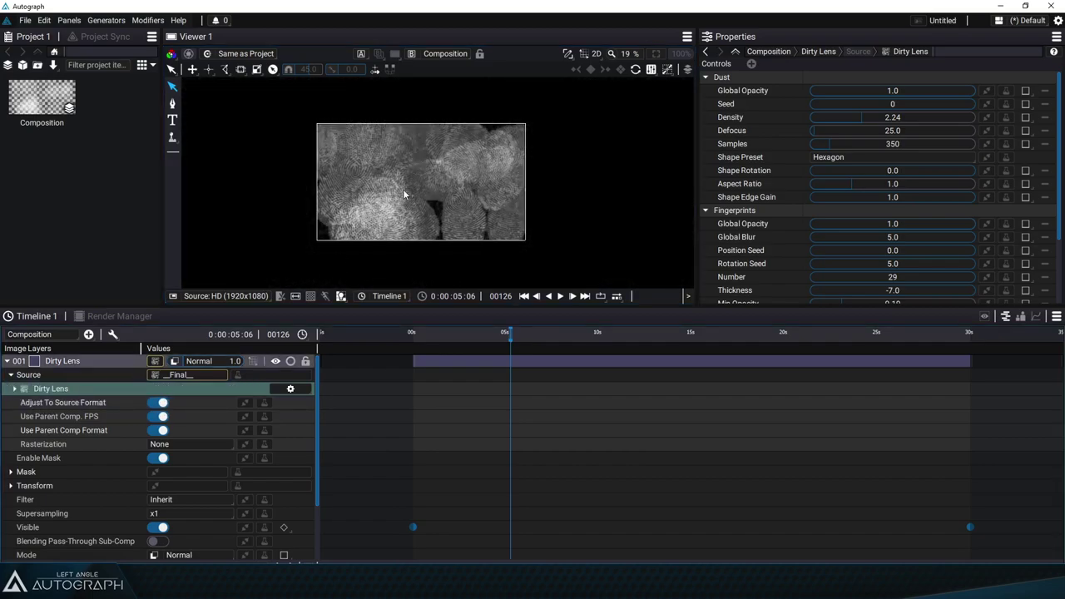
pyautogui.click(280, 297)
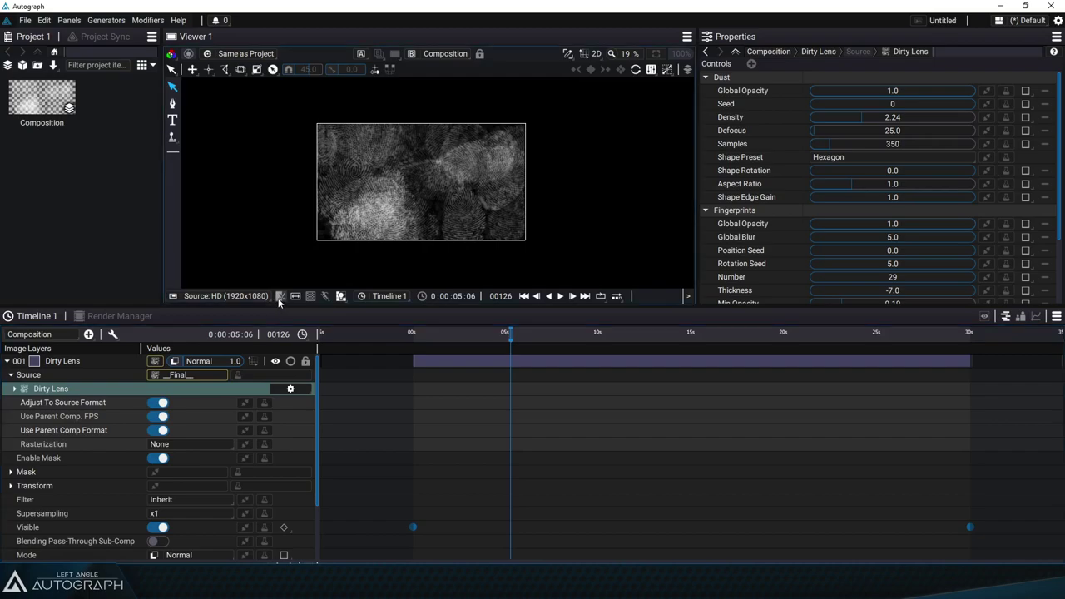
# Fit the image to the viewer, give it more height, and move the playhead to frame 00111
pyautogui.click(657, 53)
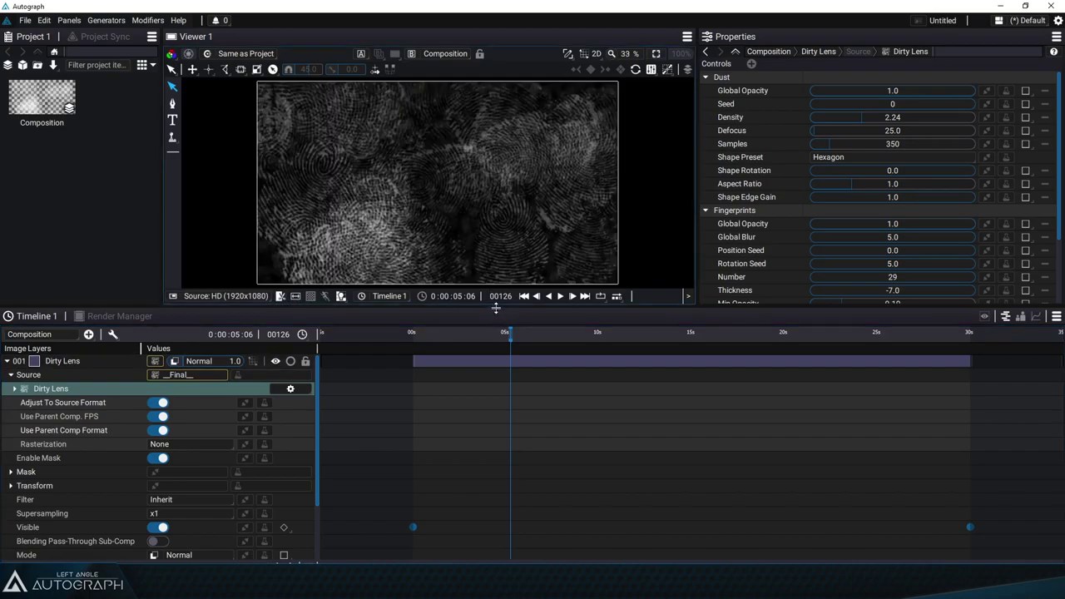
pyautogui.moveTo(499, 306); pyautogui.dragTo(499, 355)
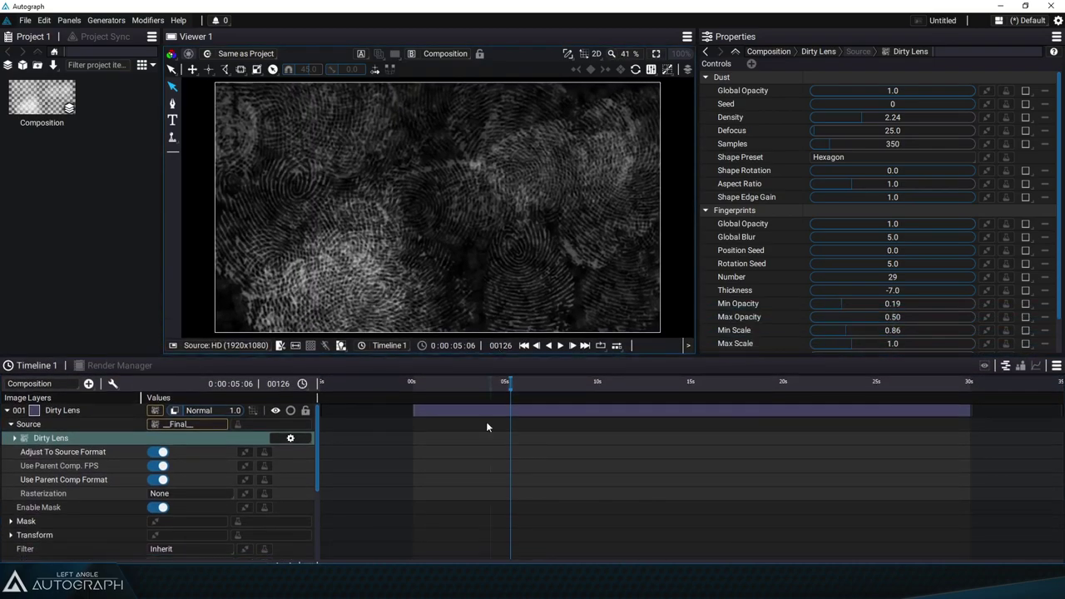
pyautogui.click(498, 412)
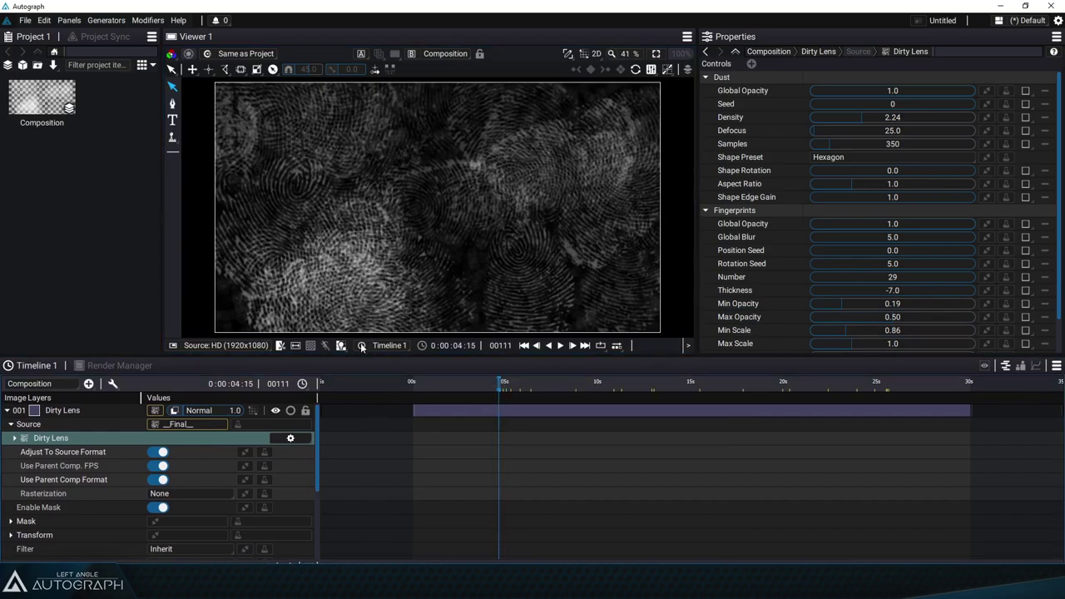
# Set the composition Duration minutes to 20 (0:20:30:00) and stretch the Dirty Lens clip across it
pyautogui.click(23, 98)
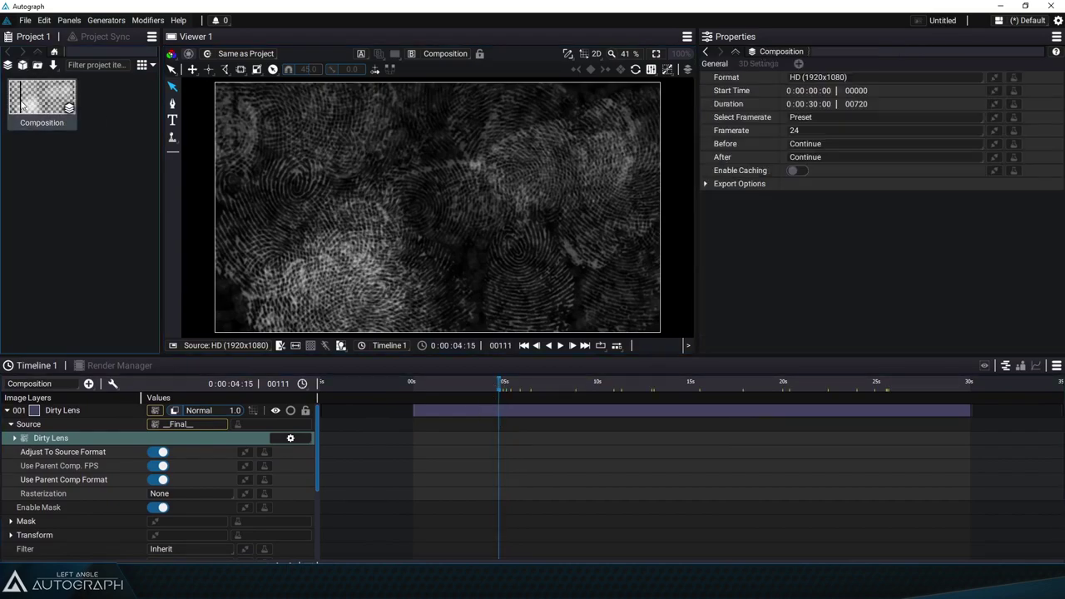
pyautogui.doubleClick(815, 103)
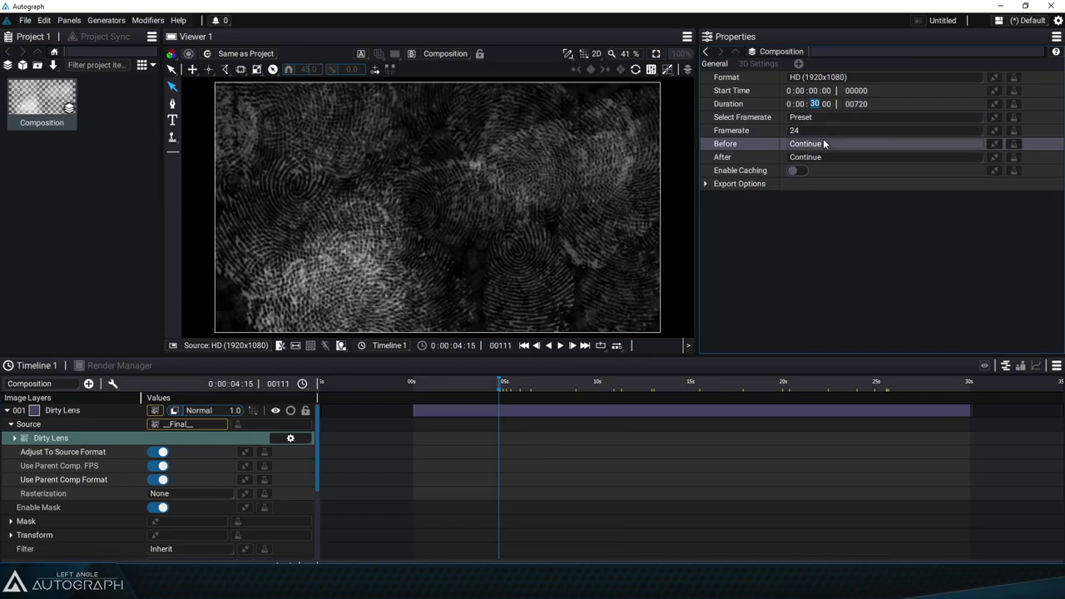
pyautogui.doubleClick(801, 103)
pyautogui.write('20')
pyautogui.press('Return')
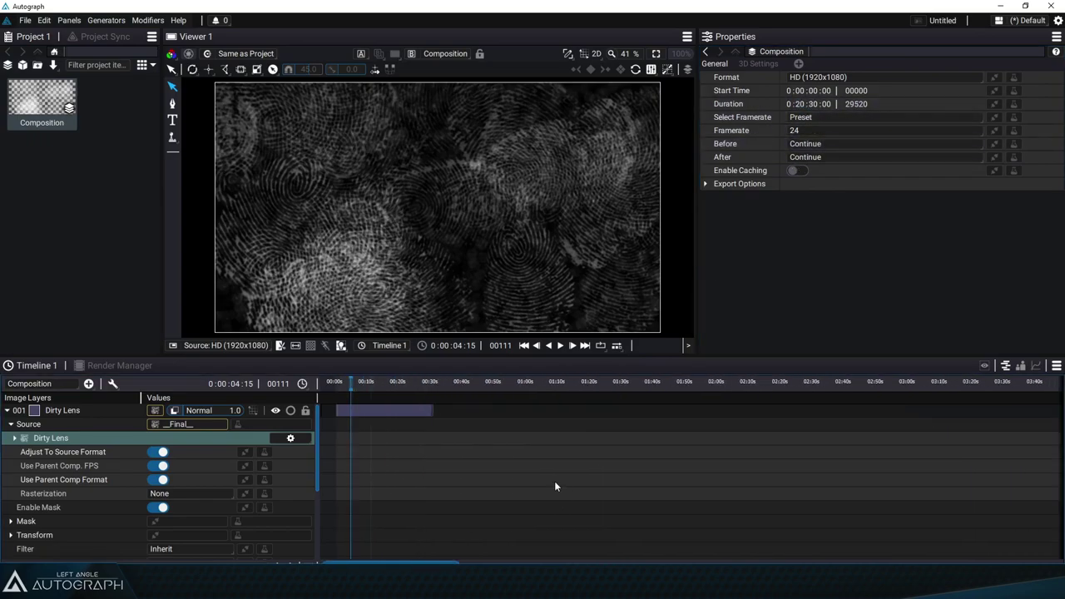
pyautogui.moveTo(372, 414); pyautogui.dragTo(1024, 409)
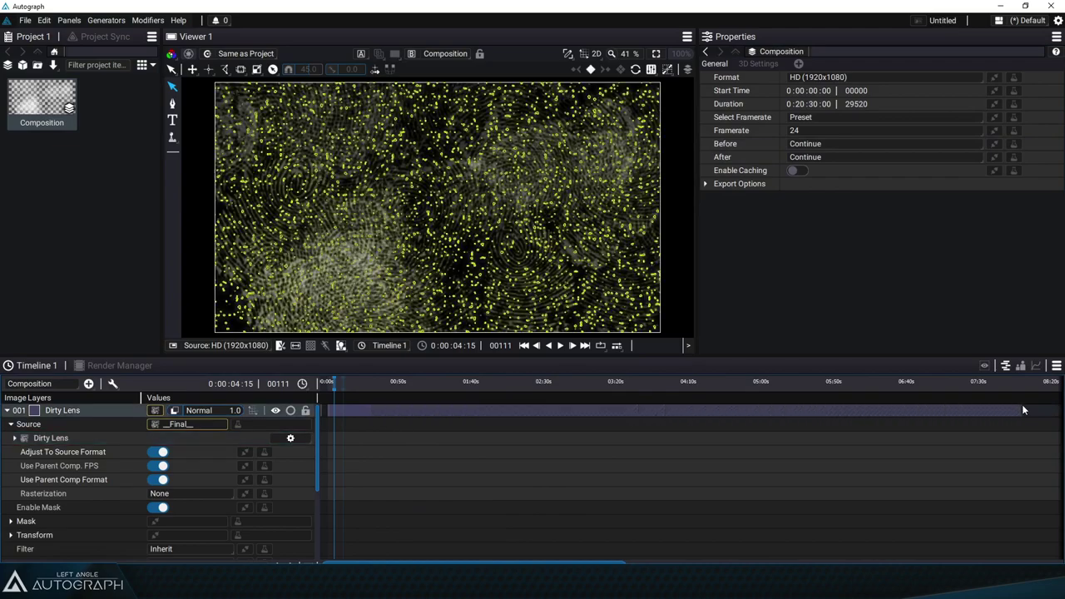
pyautogui.moveTo(377, 389); pyautogui.dragTo(624, 387)
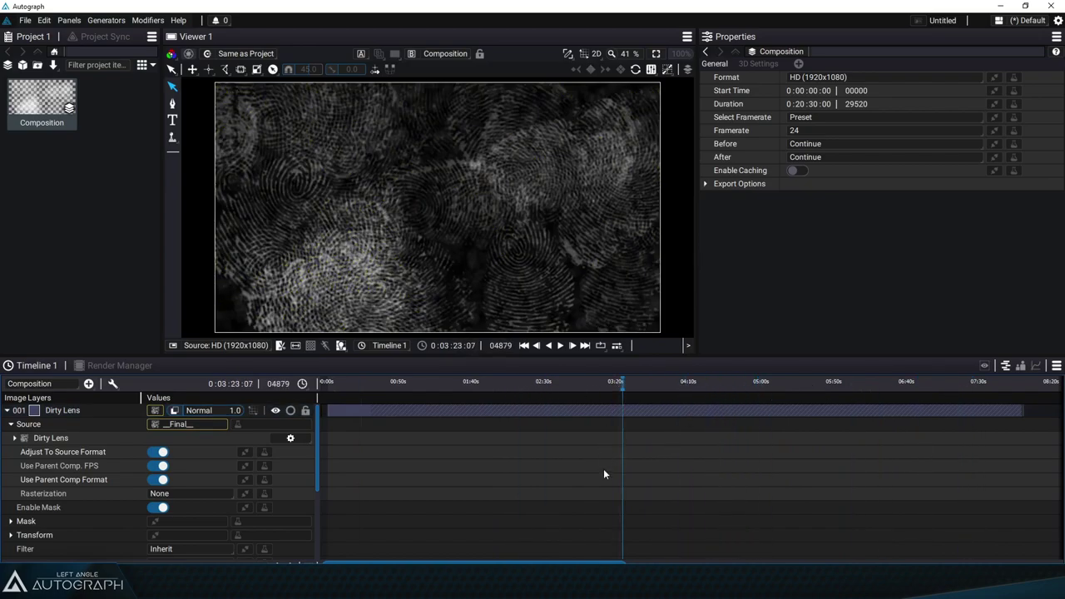
pyautogui.moveTo(515, 357); pyautogui.dragTo(516, 376)
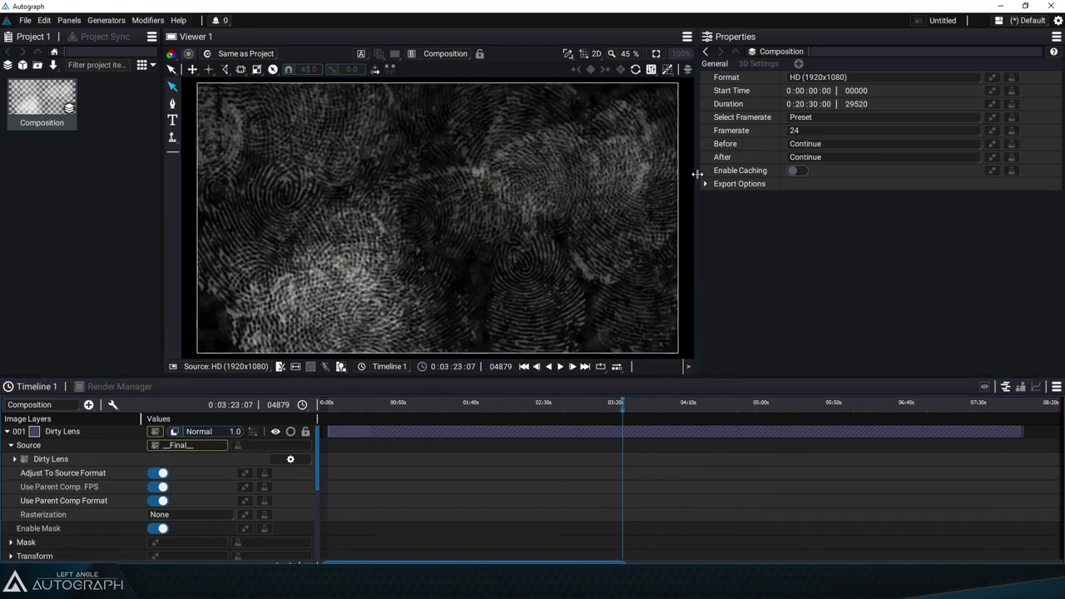
pyautogui.moveTo(698, 169); pyautogui.dragTo(802, 180)
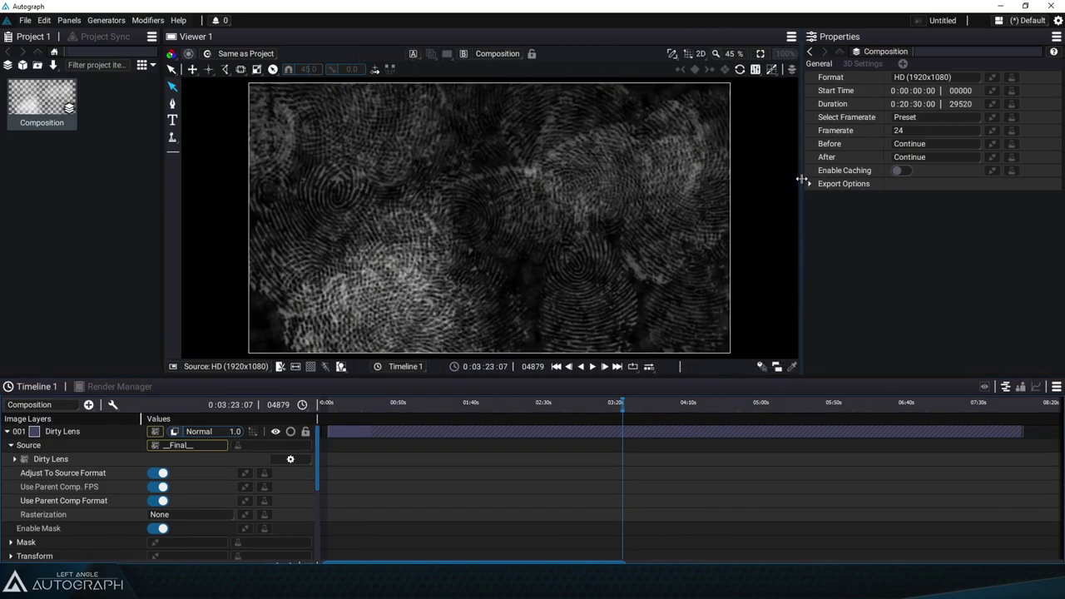
pyautogui.click(28, 24)
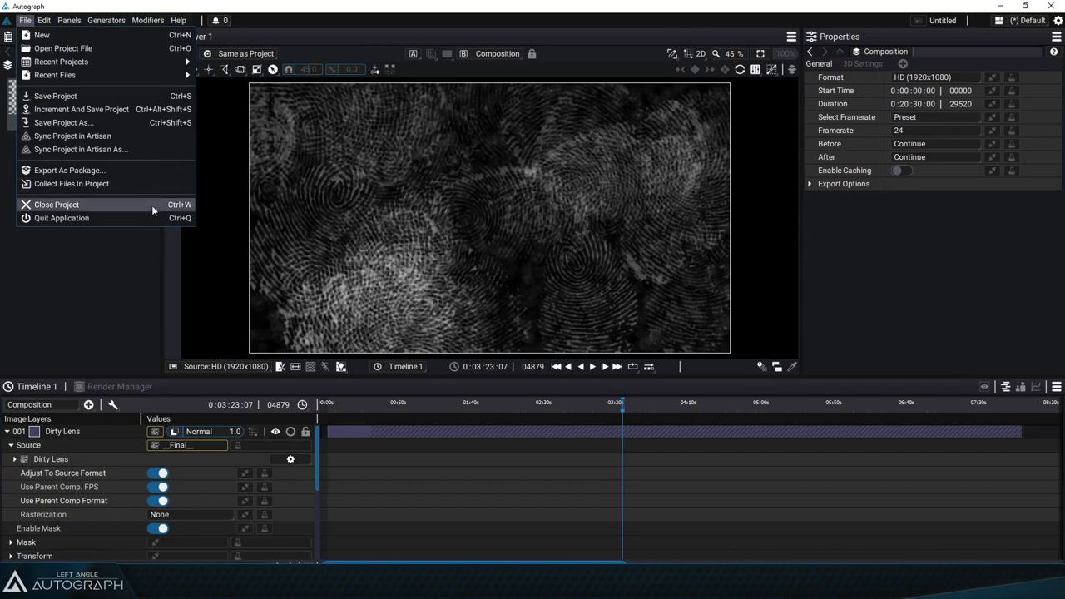
pyautogui.click(117, 170)
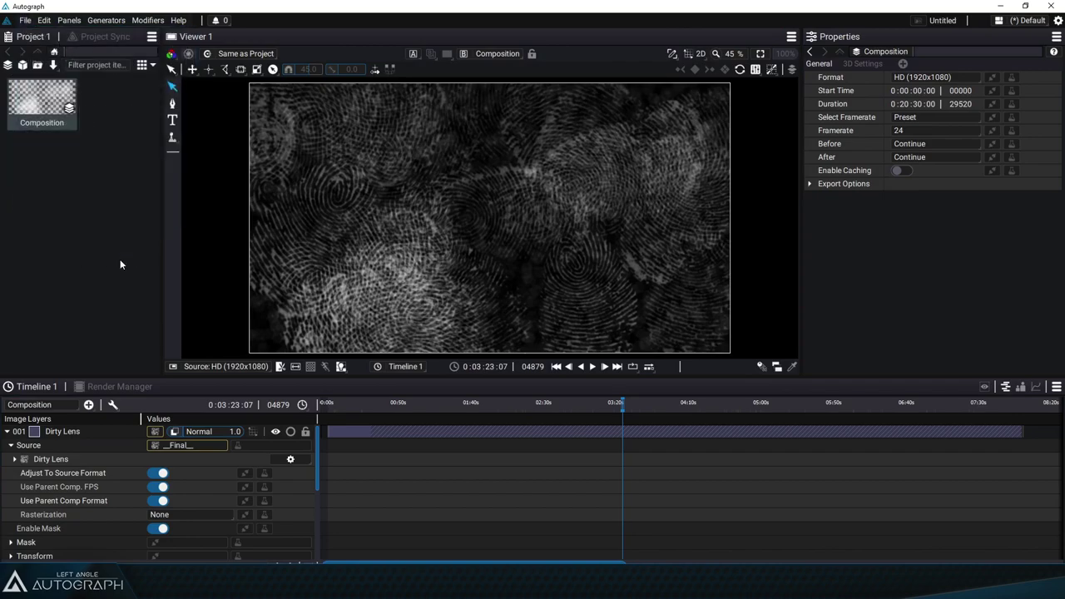